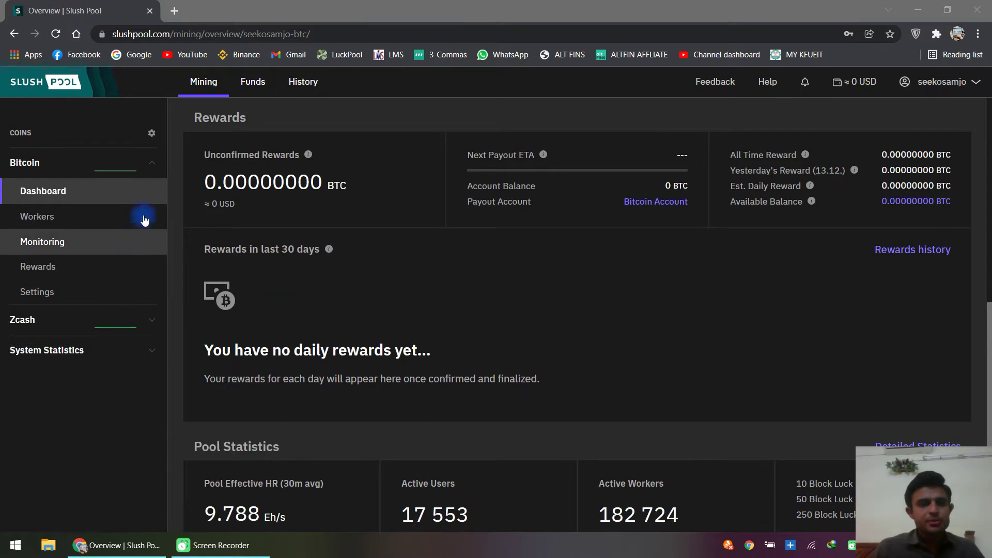
Step: Open the Funds tab to see the four active financial accounts
left_click(256, 86)
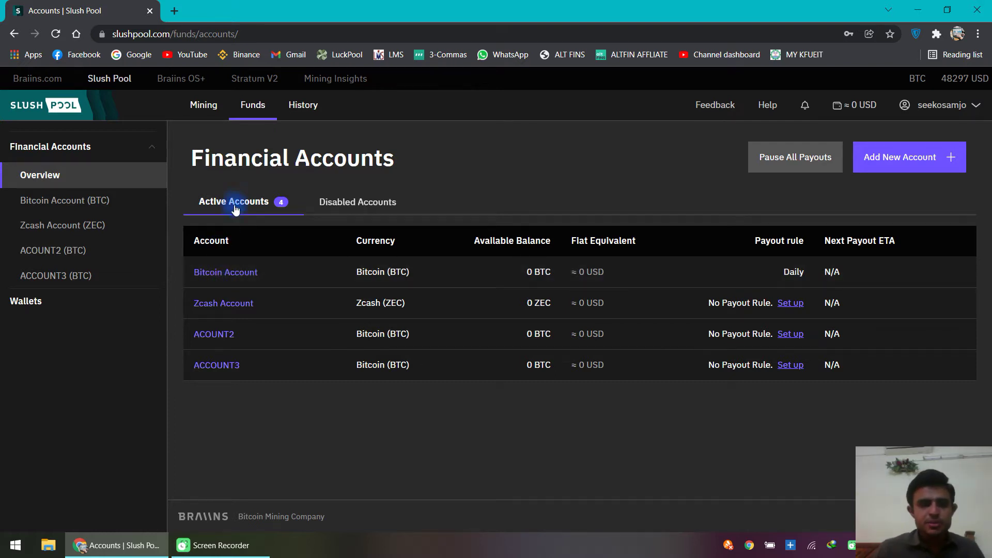
Step: Add a financial account named ACCPUNT4 with currency Bitcoin (BTC)
left_click(897, 161)
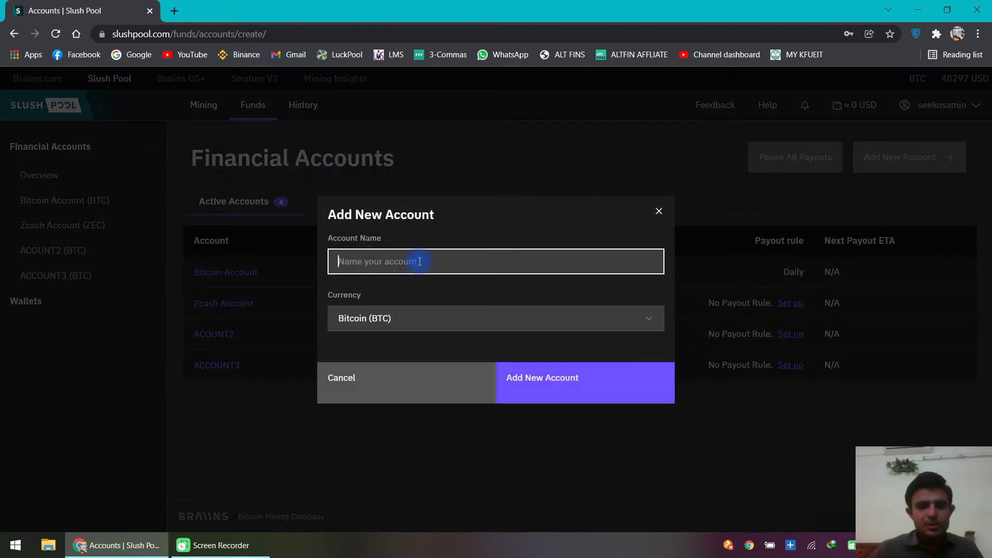
type("AVVOU")
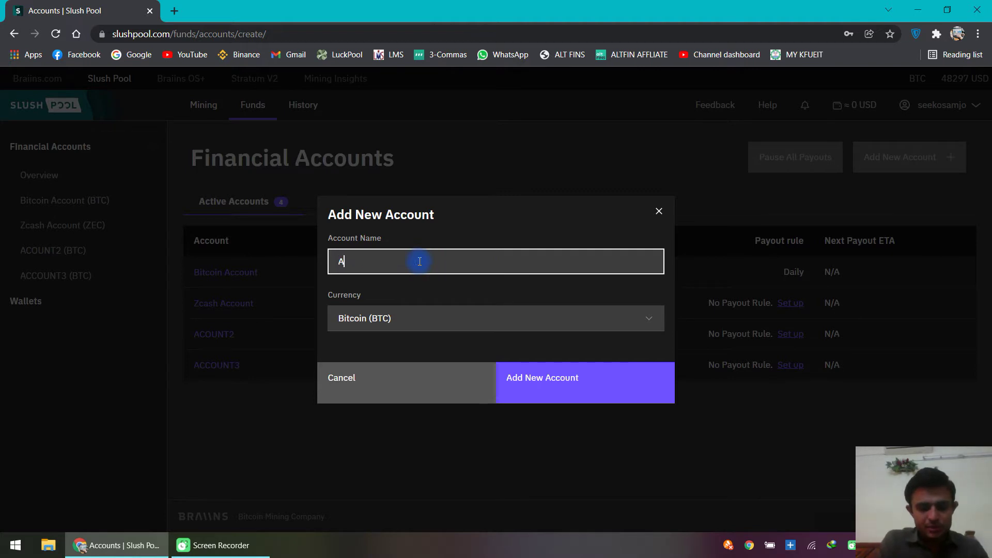
key("BackSpace")
key("BackSpace")
key("BackSpace")
key("BackSpace")
type("CCPUNT")
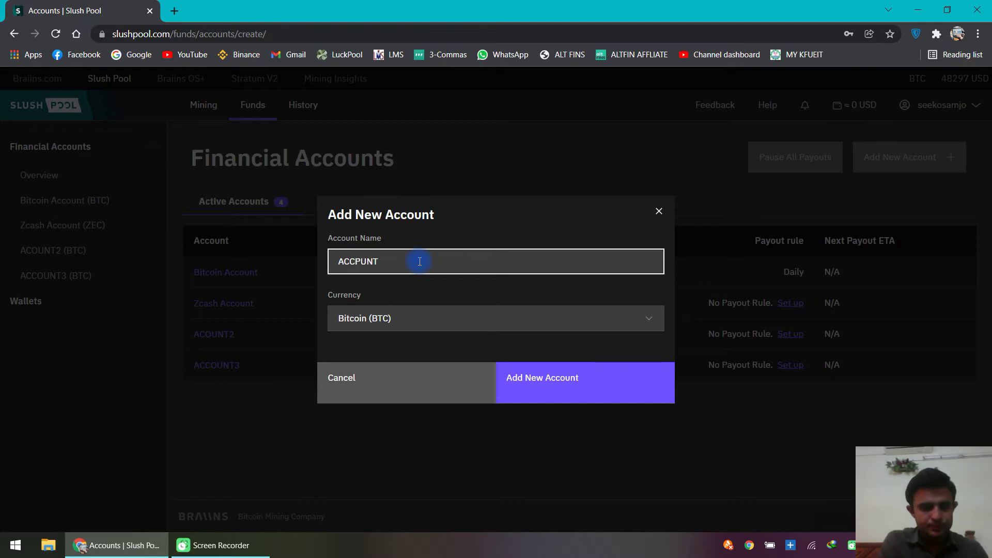
type("4")
left_click_drag(419, 261, 337, 262)
left_click(336, 263)
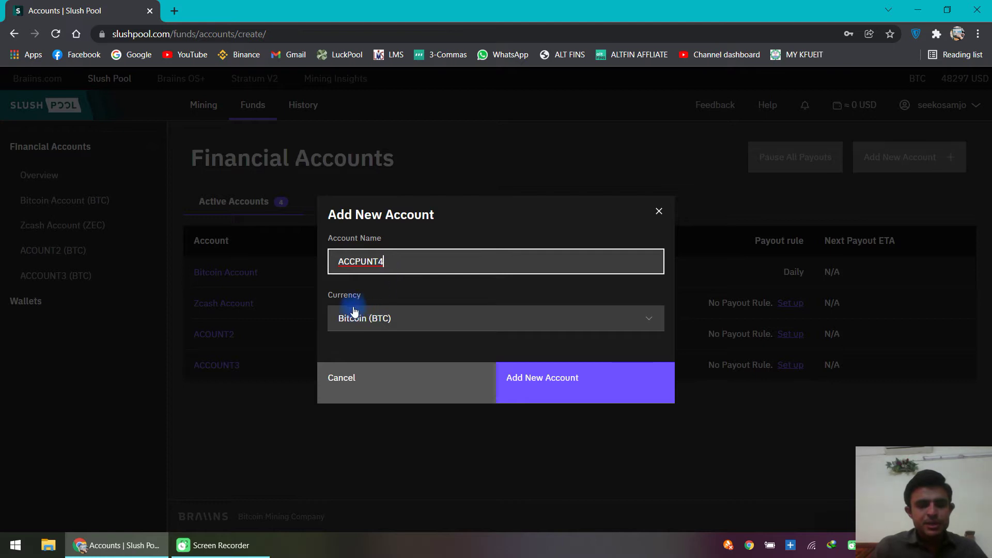
left_click(391, 319)
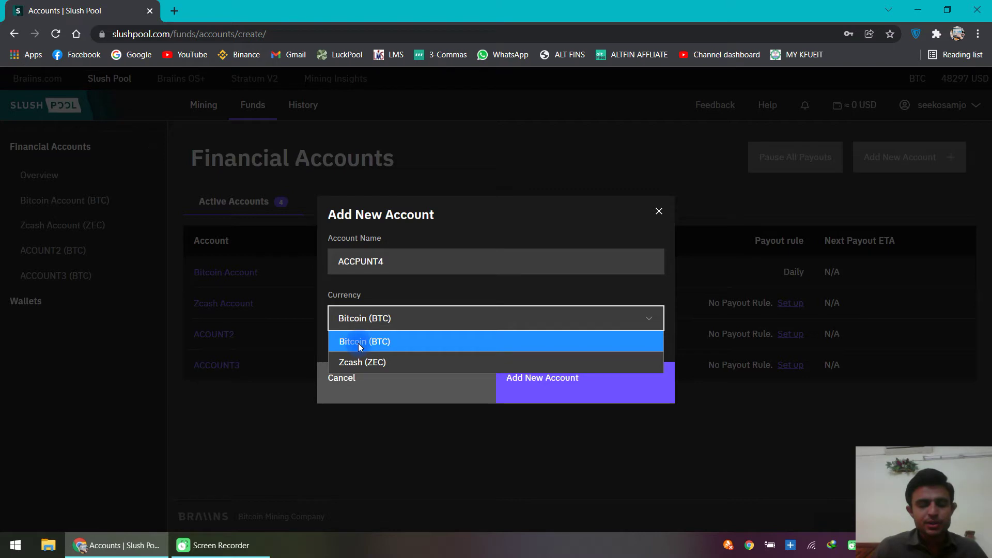
left_click(358, 343)
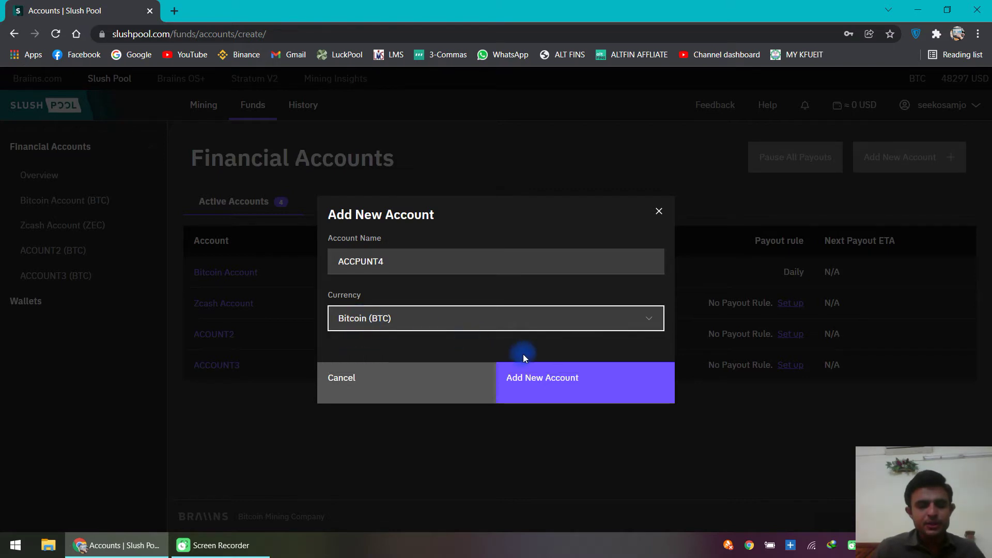
left_click(541, 381)
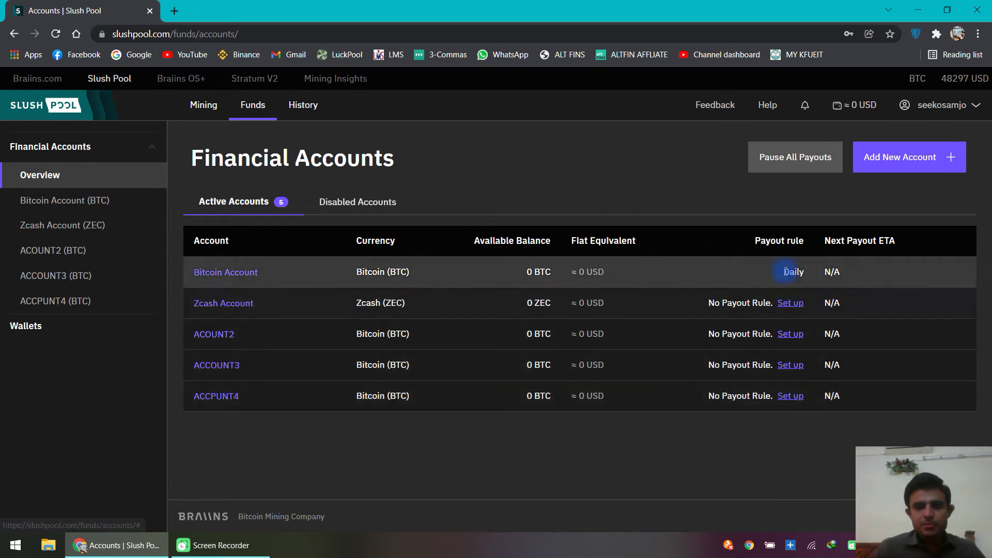
Step: Open the payout rule setup for the ACCPUNT4 account via its Set up link
left_click(792, 396)
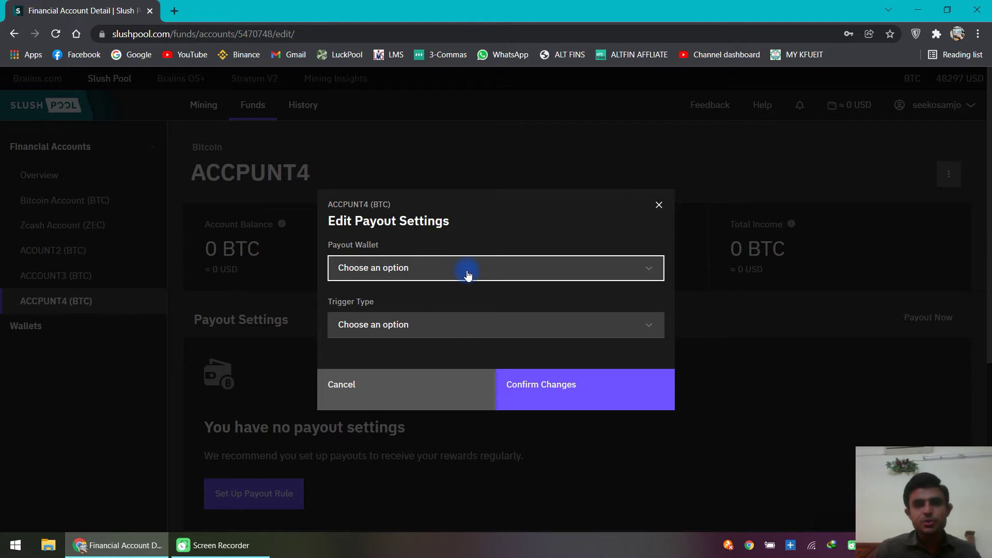
Step: Create a new payout wallet named BITCOIN2 and paste in its wallet address
left_click(468, 275)
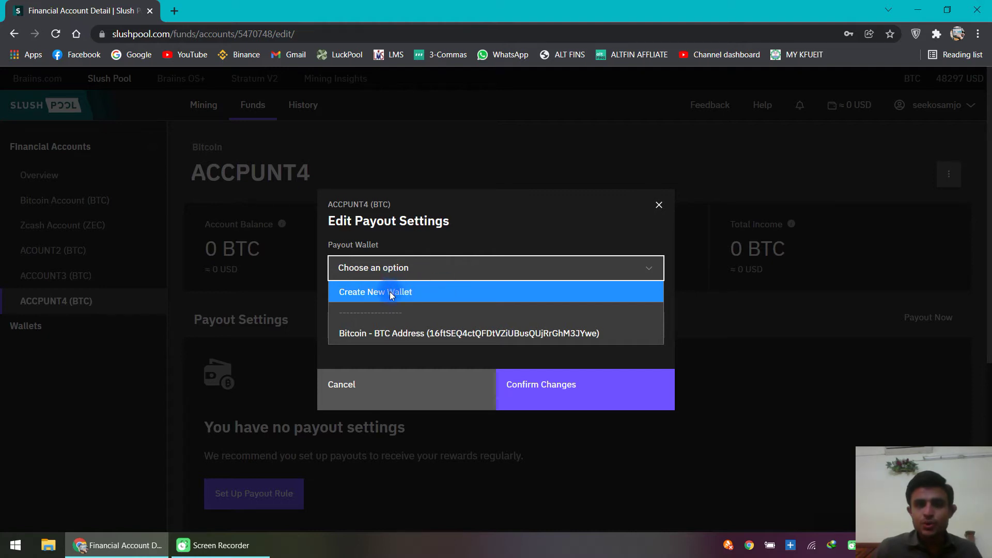
left_click(441, 292)
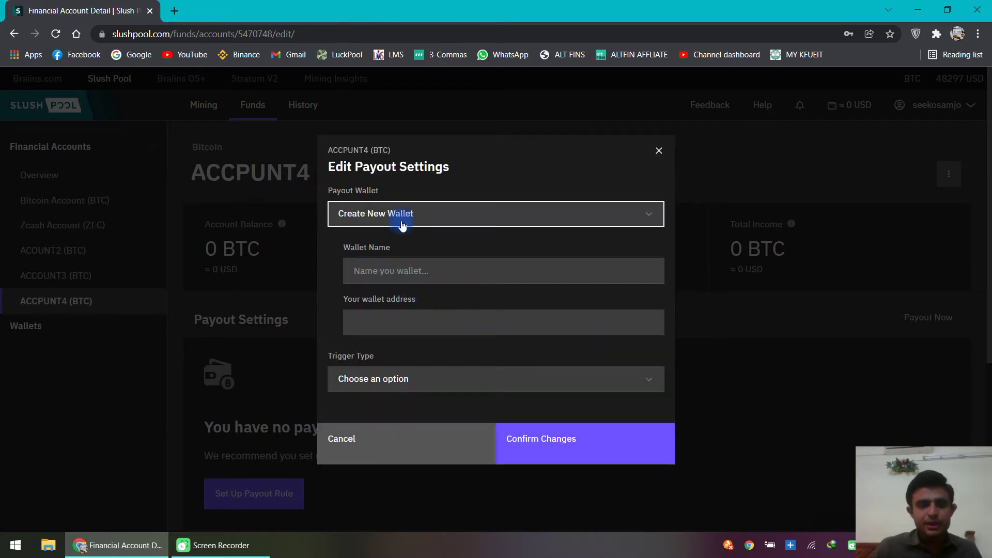
left_click(371, 271)
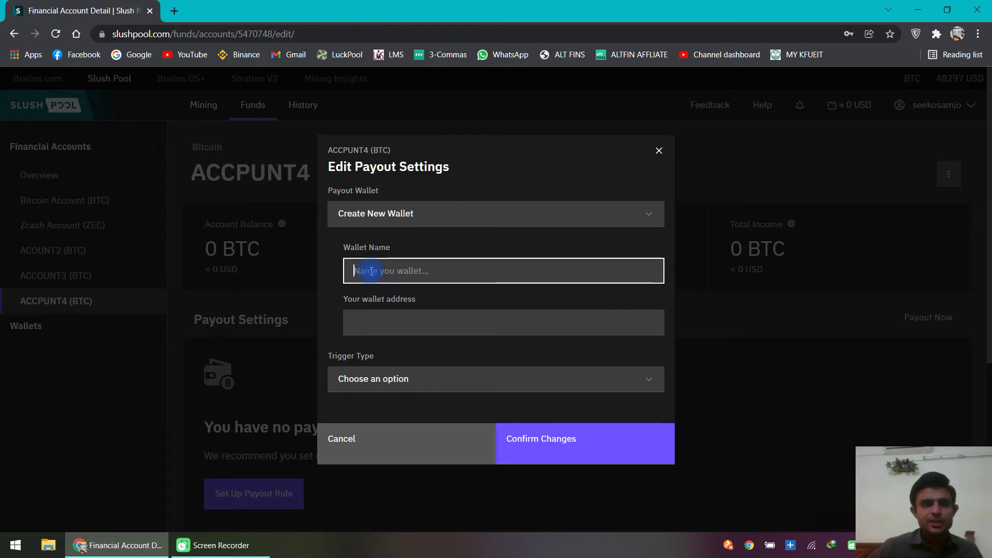
type("BITCOIN2")
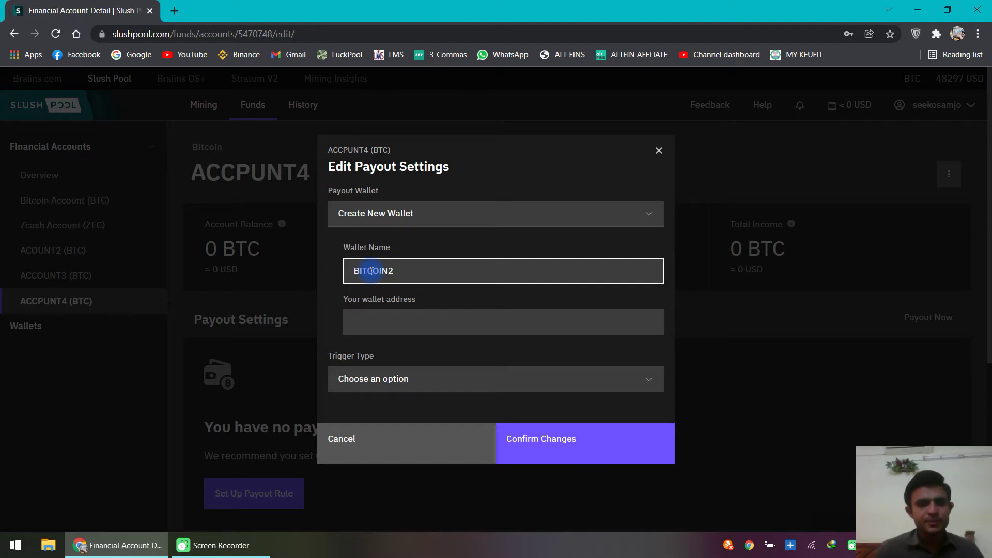
left_click(381, 317)
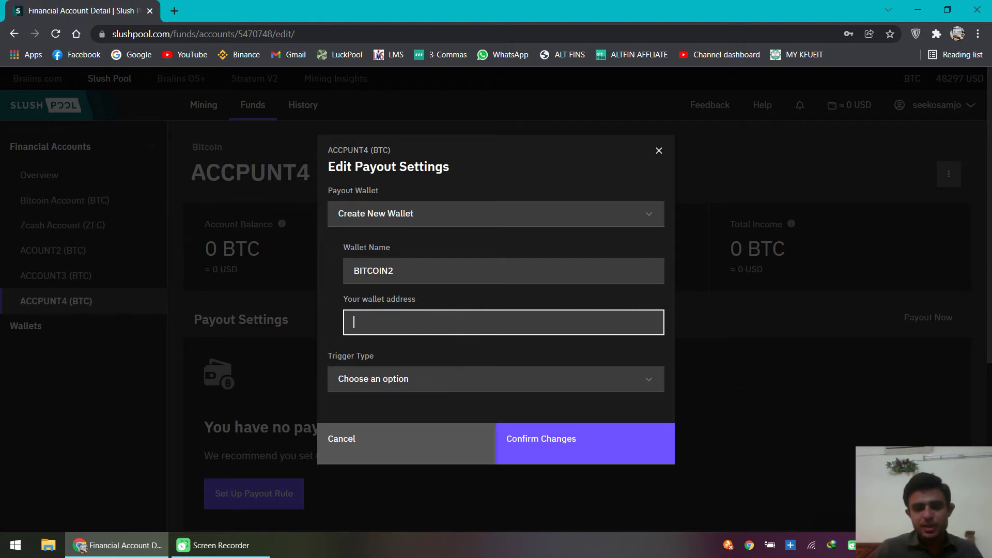
type("323ENWgPNZdzsm2d6CzEaPTFrvavn1giv5")
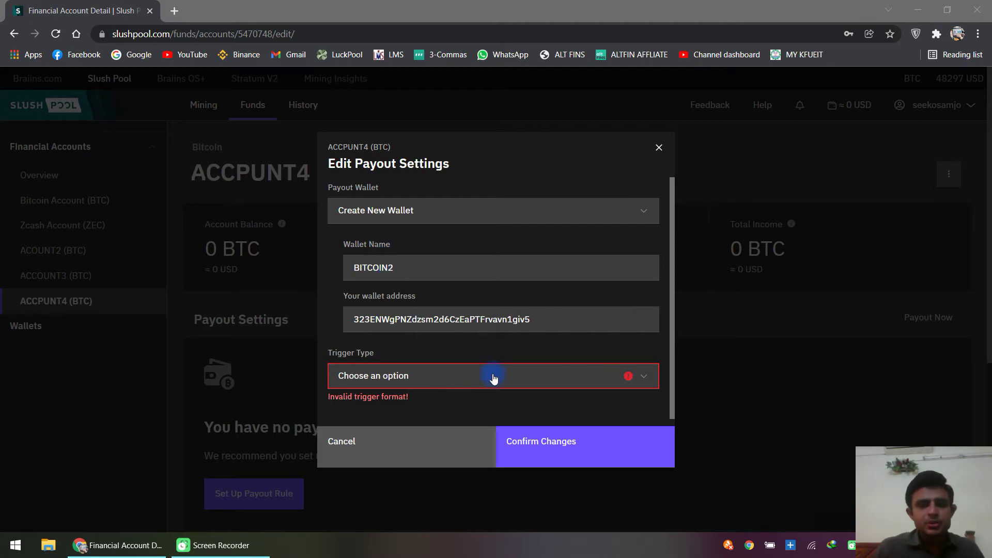
Step: Set the payout trigger type to Time Interval, after briefly trying a 0.001 Threshold
left_click(376, 377)
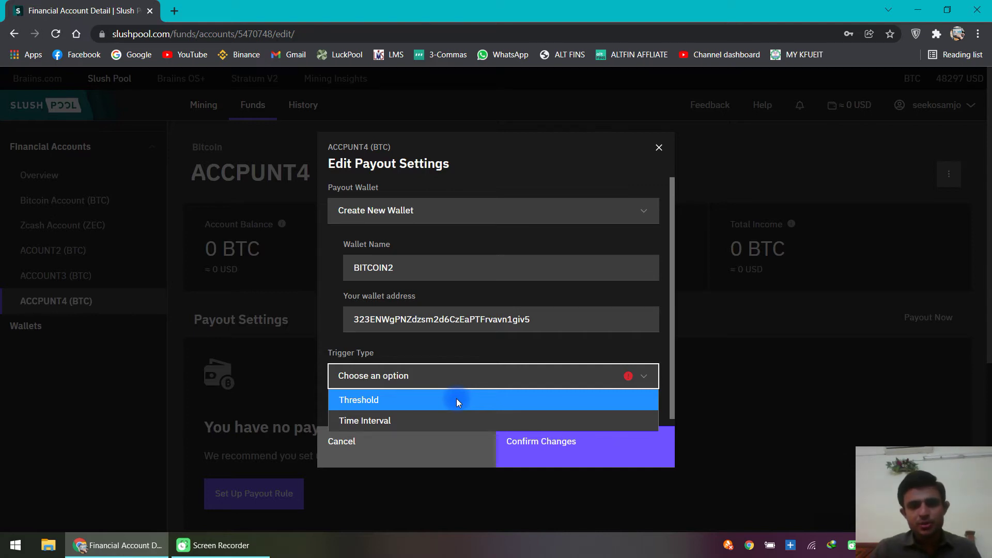
left_click(456, 398)
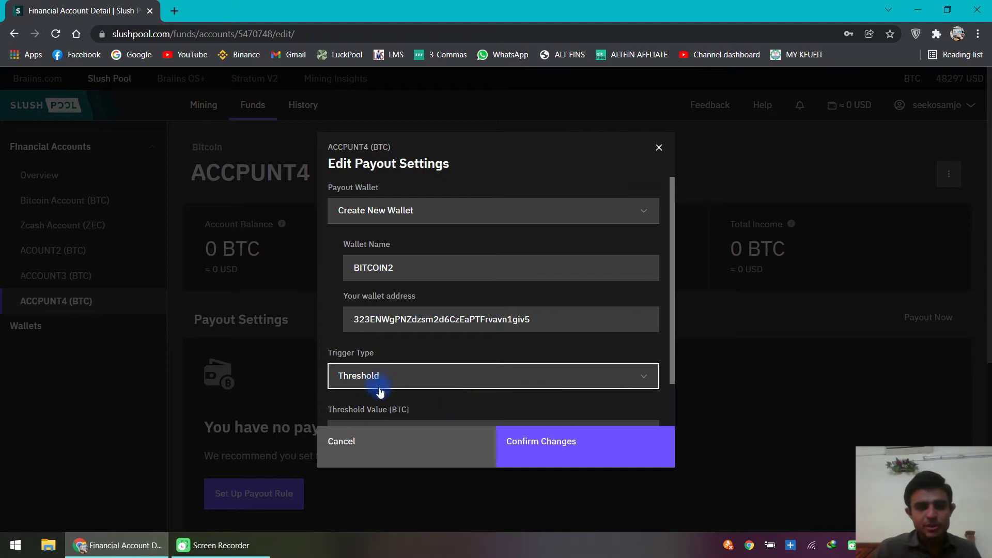
scroll(413, 380, "down", 1)
left_click(418, 380)
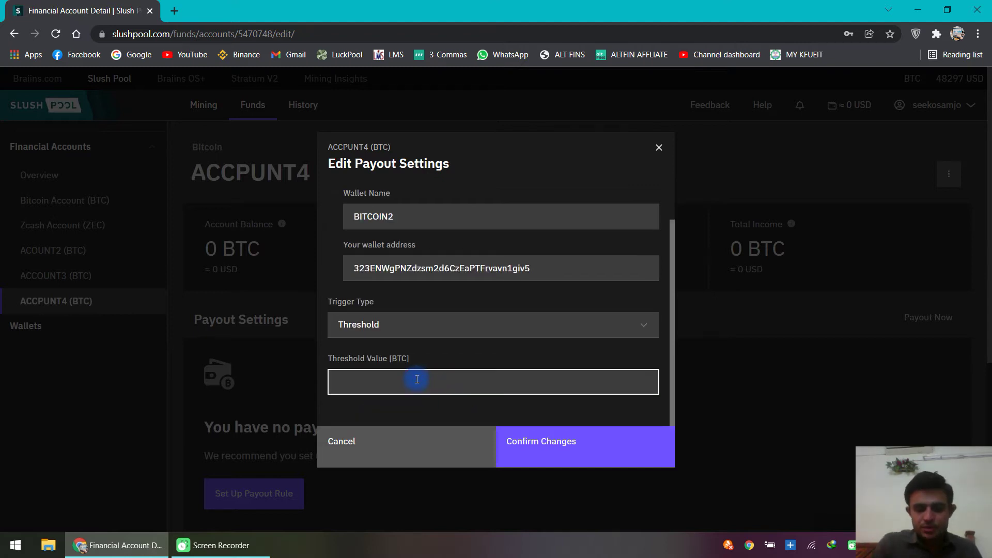
type("0.00")
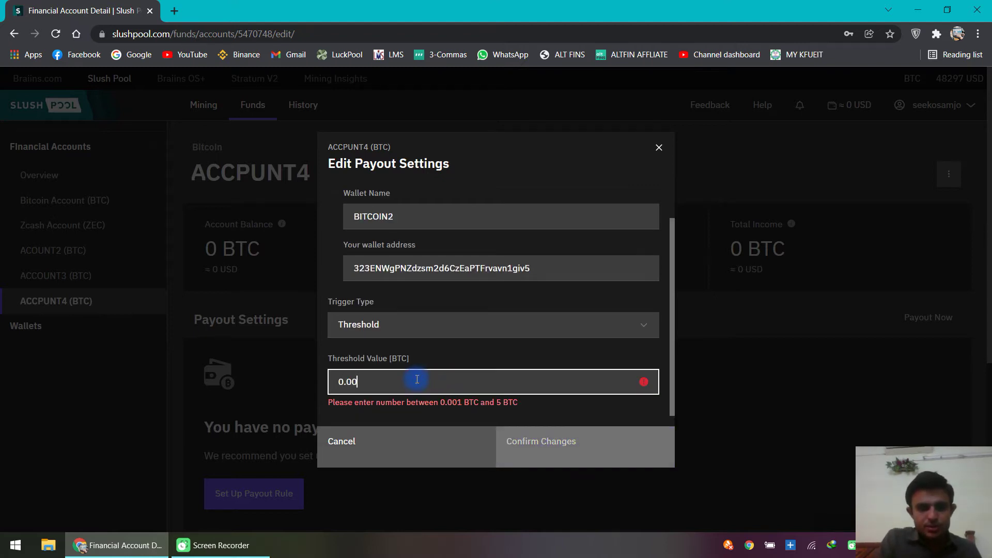
type("1")
double_click(375, 381)
left_click(375, 381)
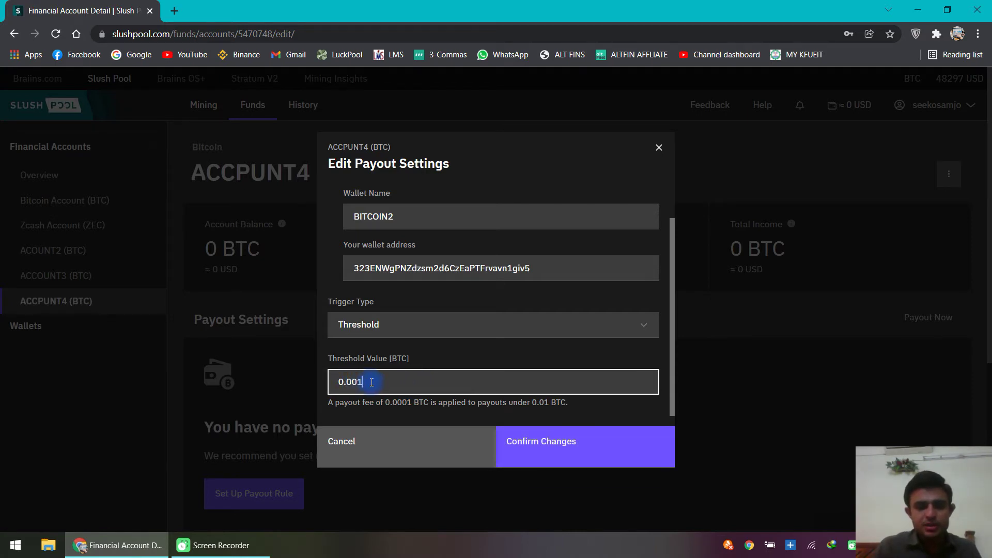
left_click(387, 325)
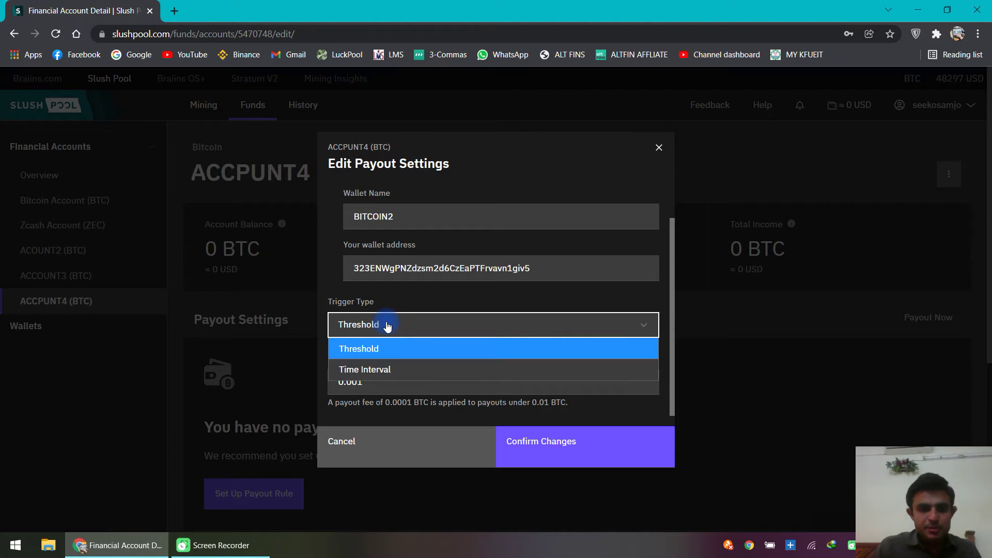
left_click(370, 370)
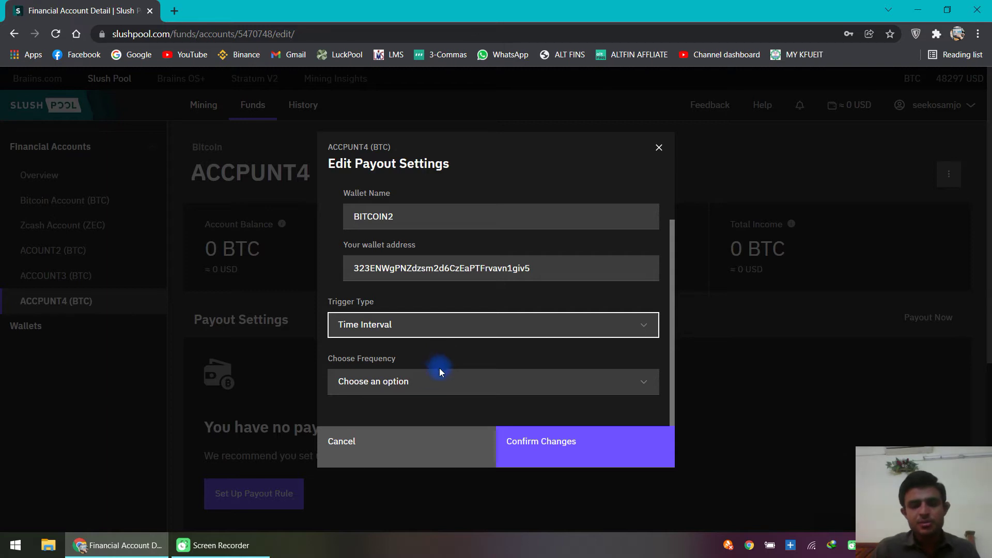
Step: Set the payout frequency to Weekly with Monday as the payout day
left_click(414, 383)
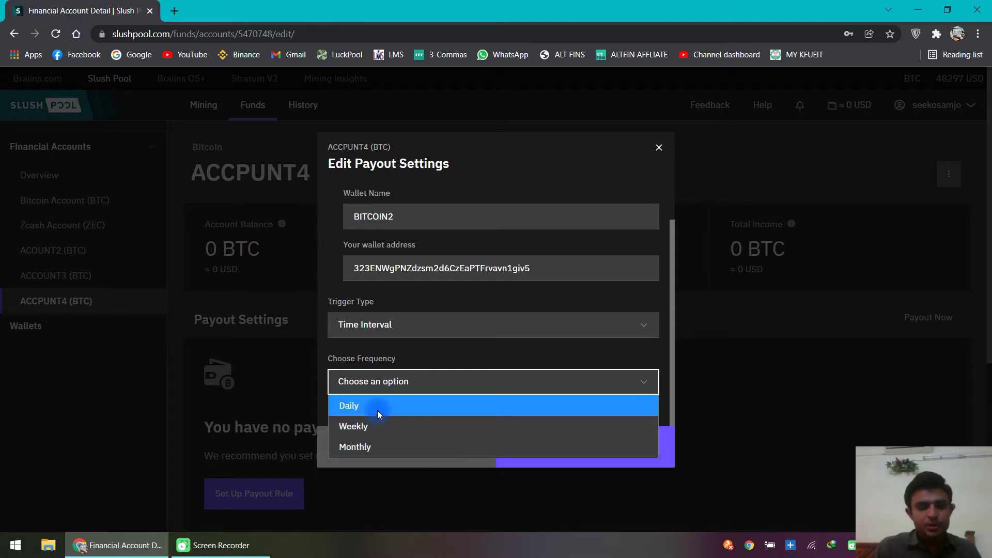
left_click(377, 410)
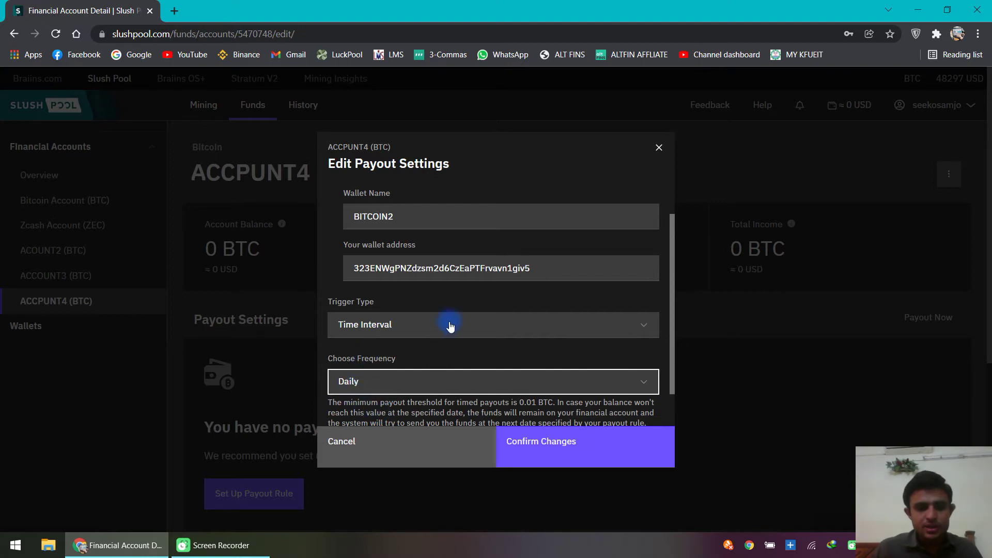
scroll(449, 325, "down", 1)
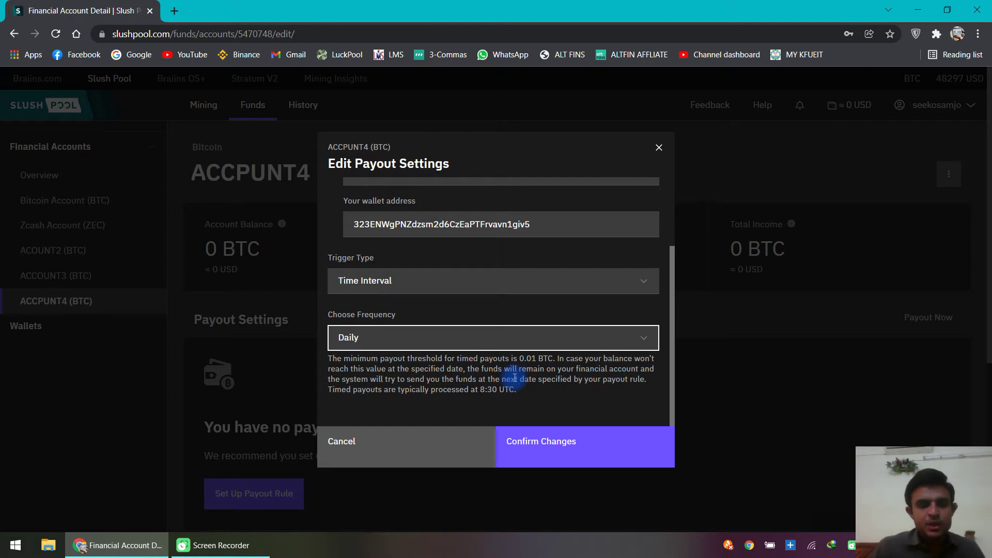
left_click(421, 341)
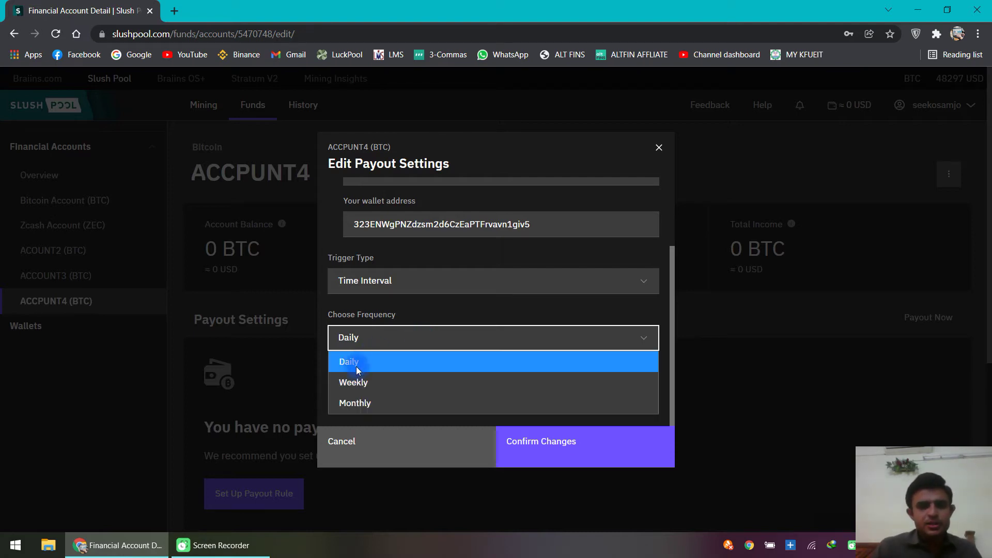
left_click(357, 382)
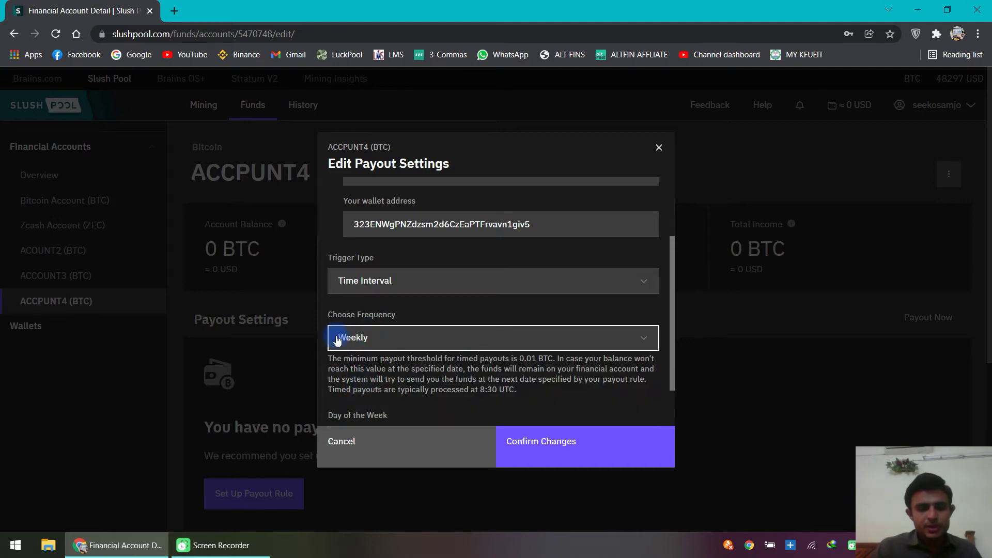
scroll(455, 375, "down", 1)
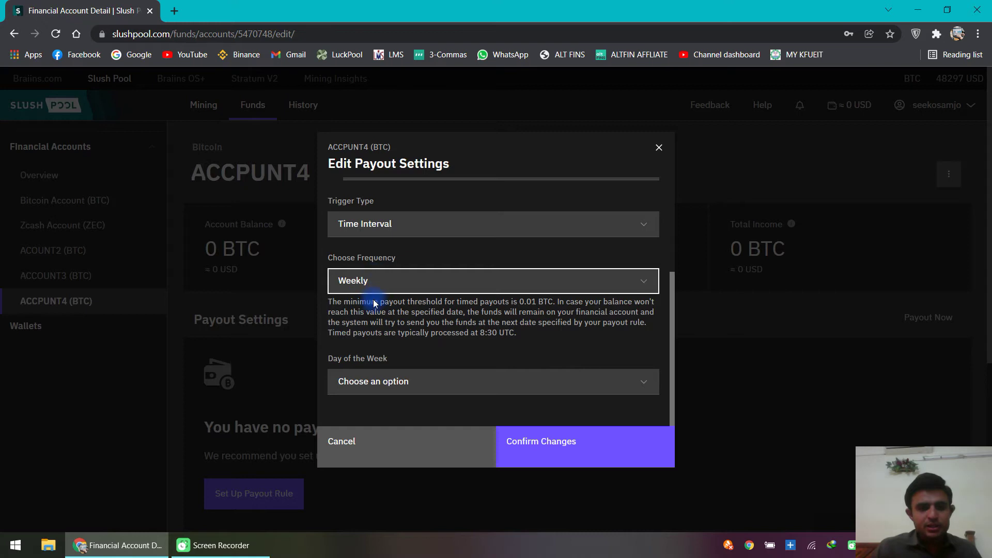
left_click(431, 381)
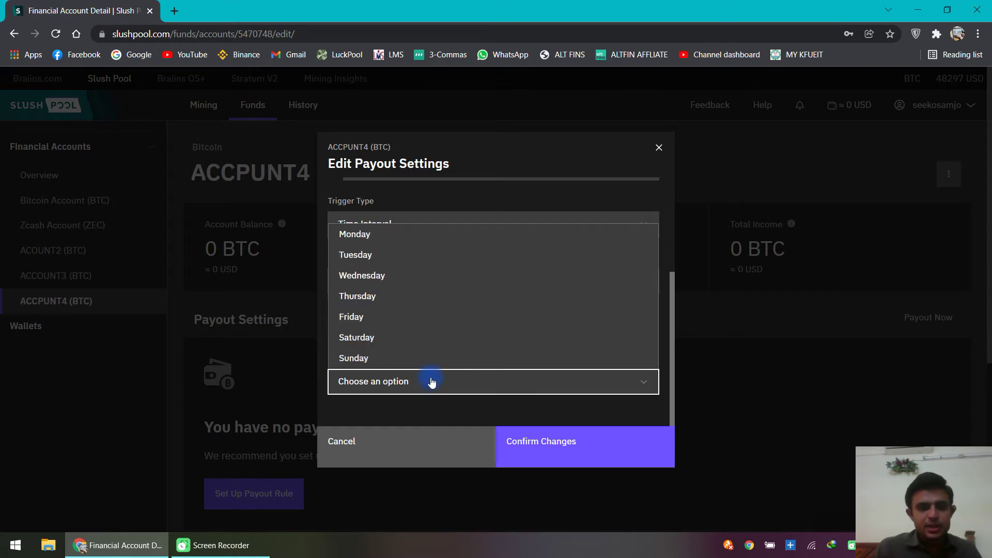
left_click(400, 235)
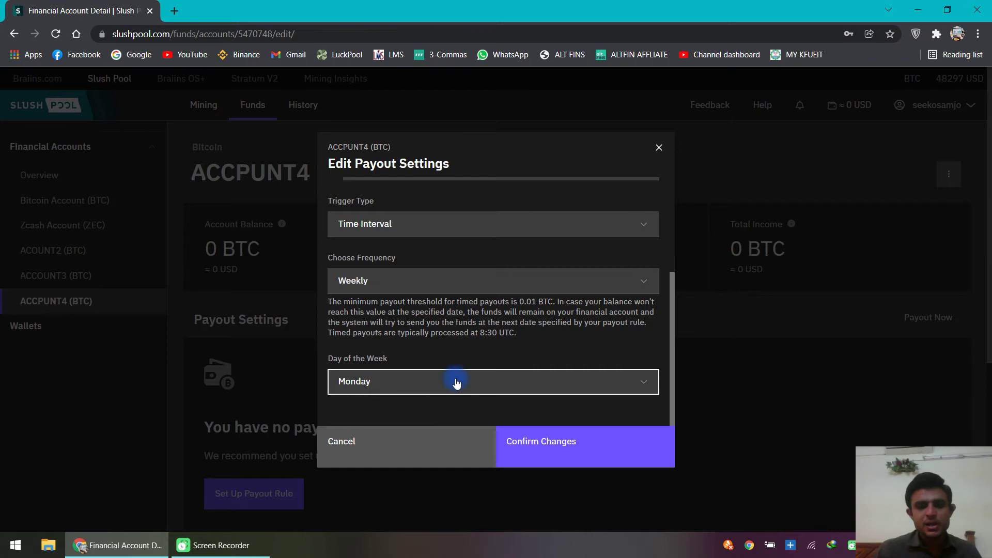
Step: Confirm and authenticate the ACCPUNT4 payout change, then load Gmail in a new tab
left_click(538, 438)
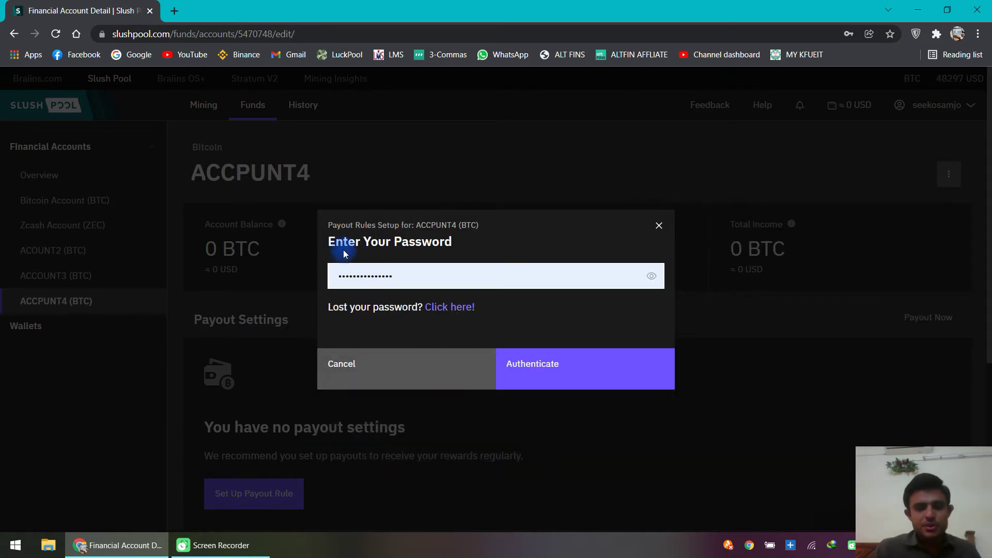
left_click(537, 368)
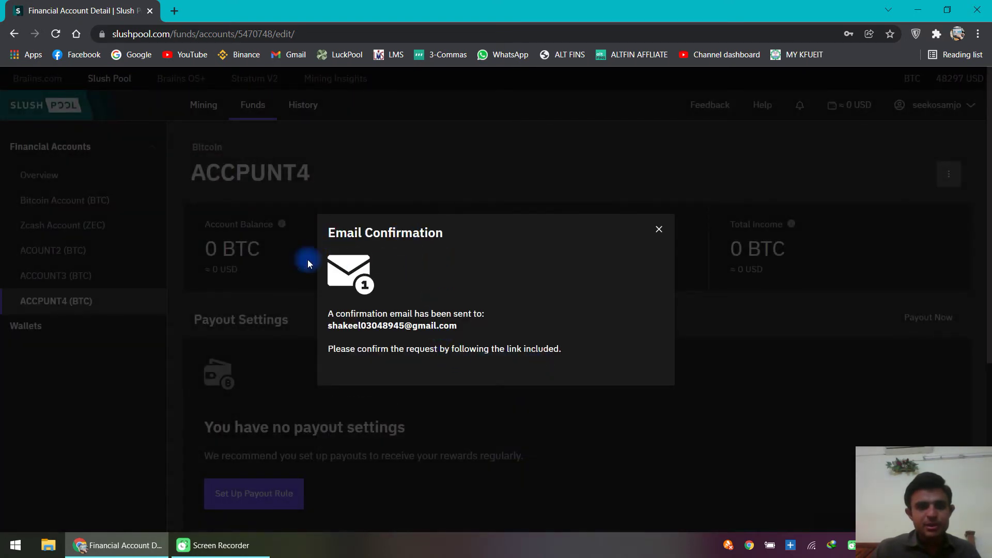
left_click(174, 10)
left_click(288, 55)
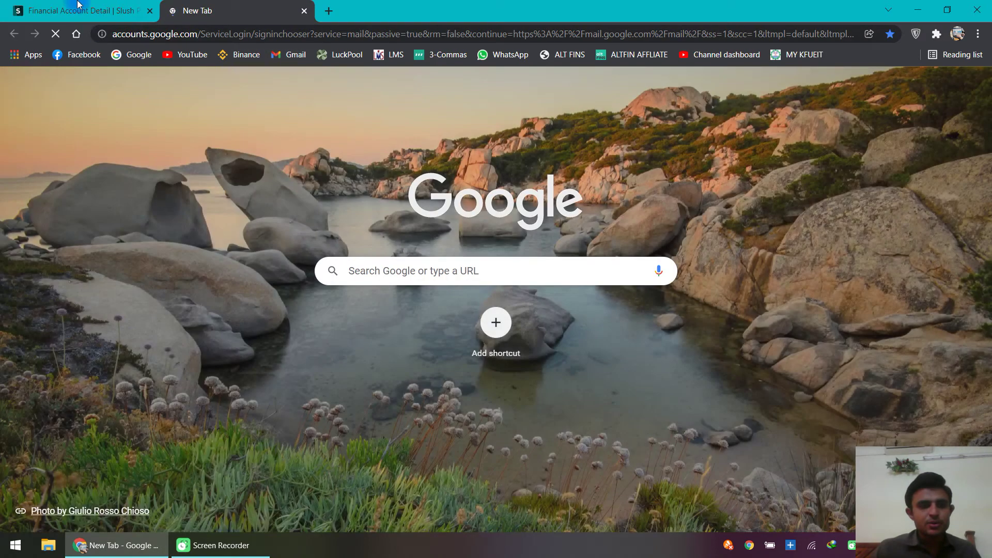
Step: Approve the Bitcoin wallet change request from the confirmation email in Gmail
key("ctrl+Page_Up")
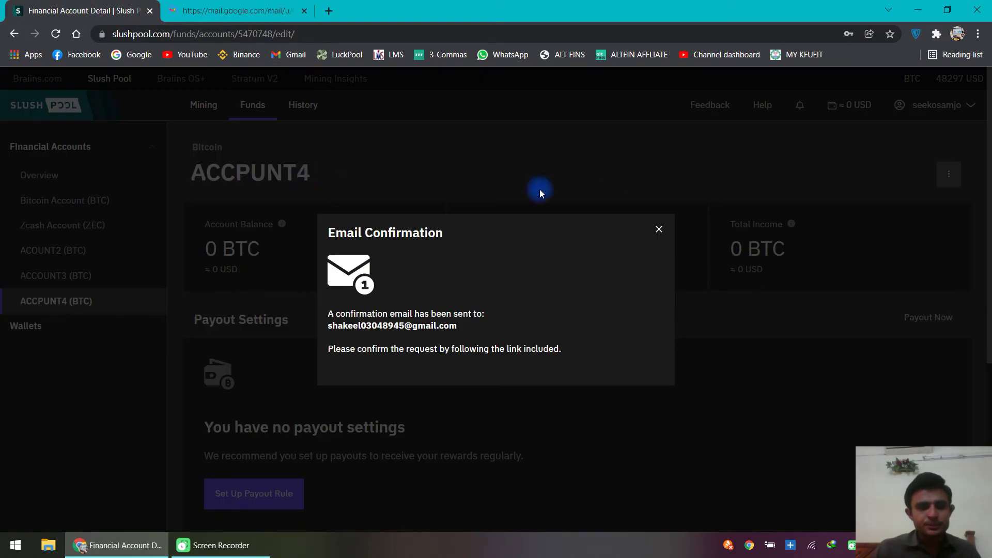
left_click(658, 229)
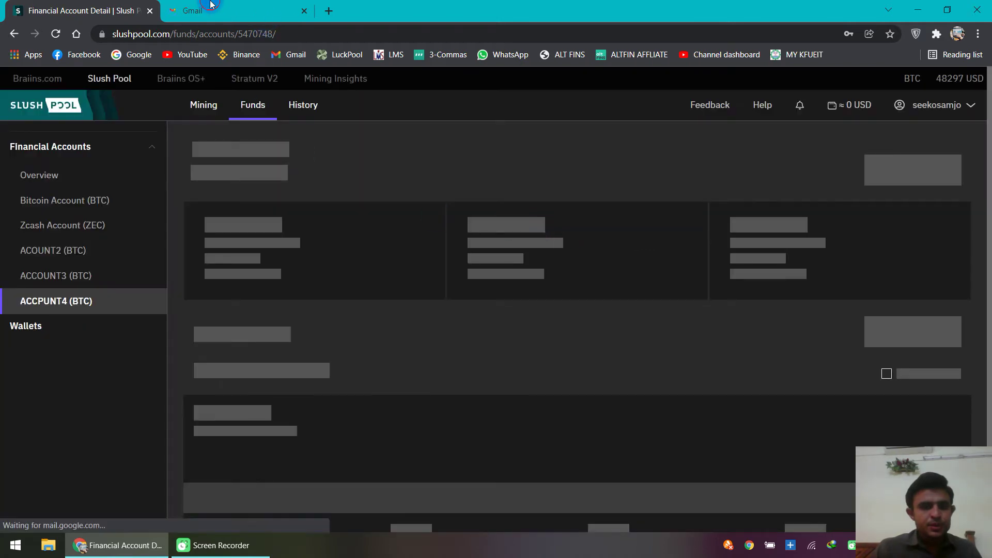
left_click(211, 5)
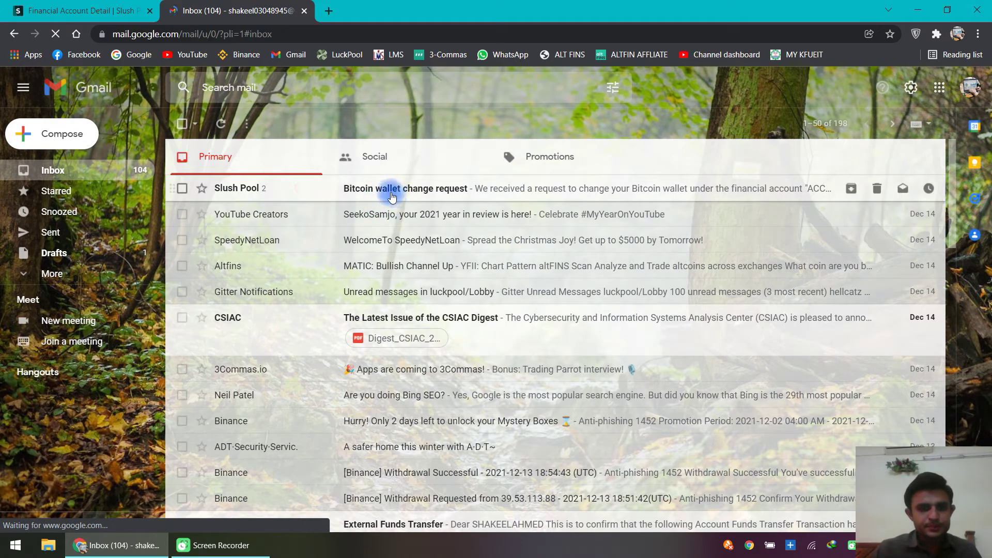
left_click(392, 194)
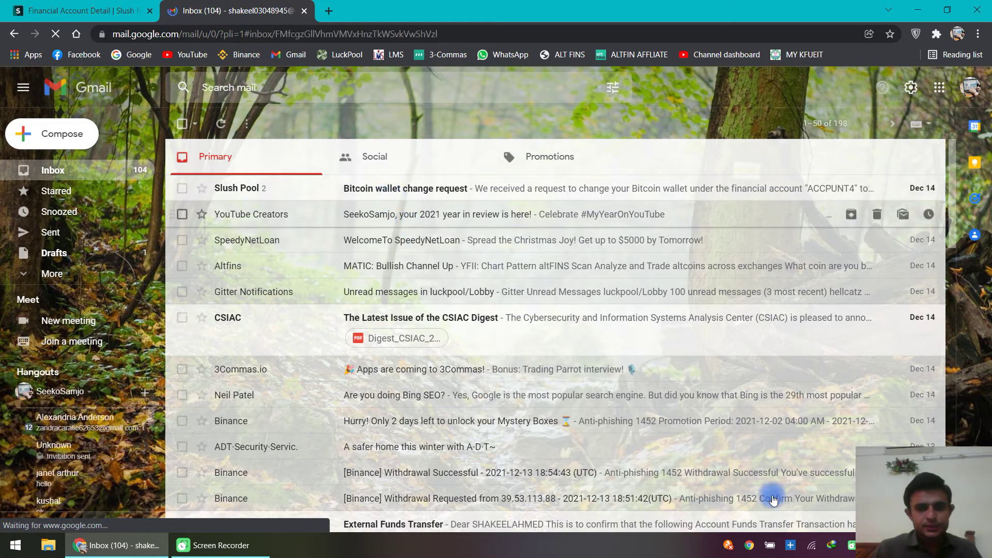
scroll(493, 423, "down", 4)
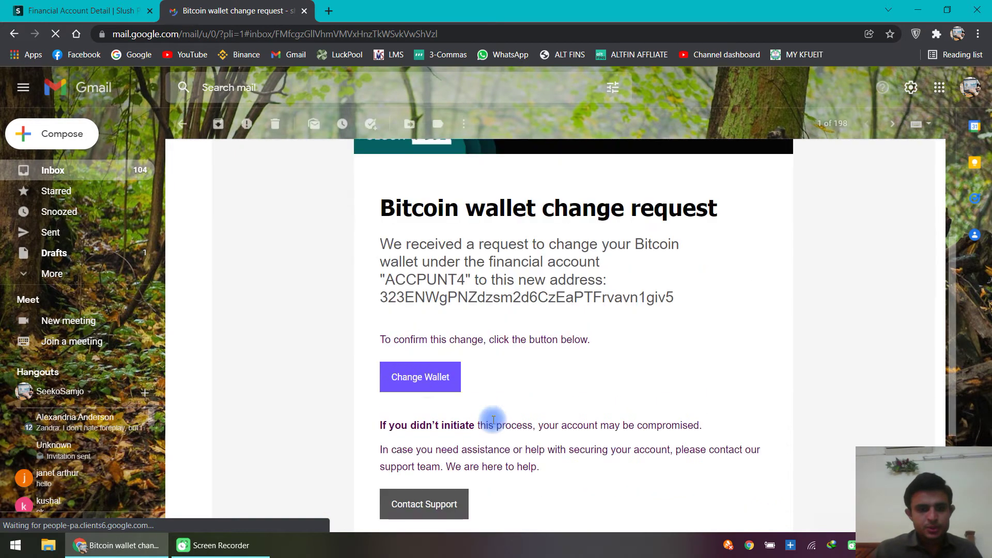
left_click(424, 379)
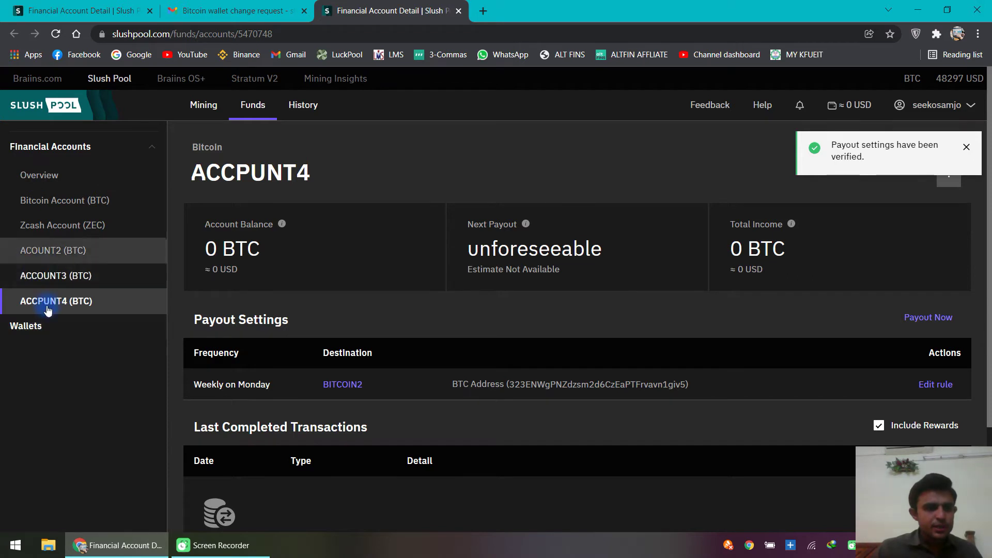
Step: Go to Bitcoin mining Settings and select Bitcoin Account's 50% Reward Split value
left_click(49, 148)
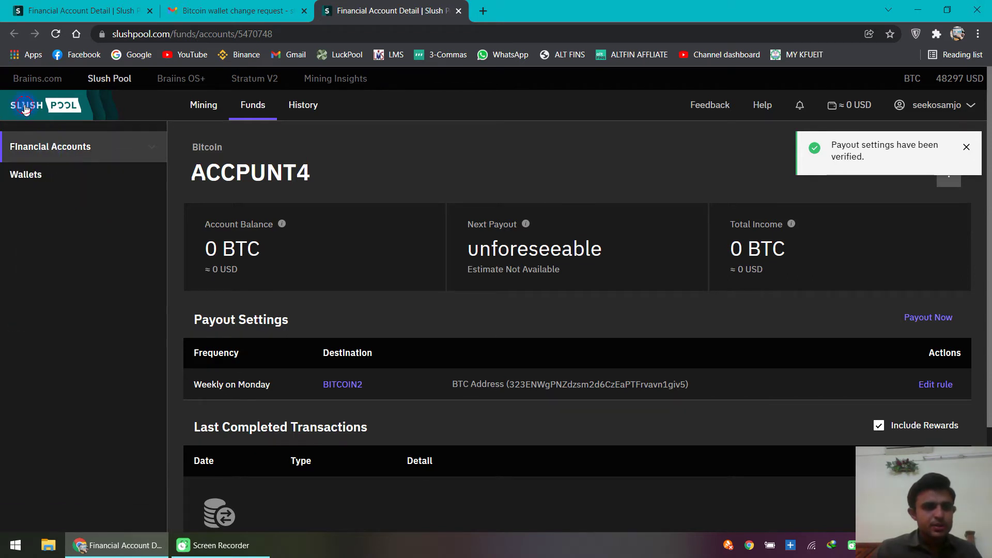
left_click(23, 105)
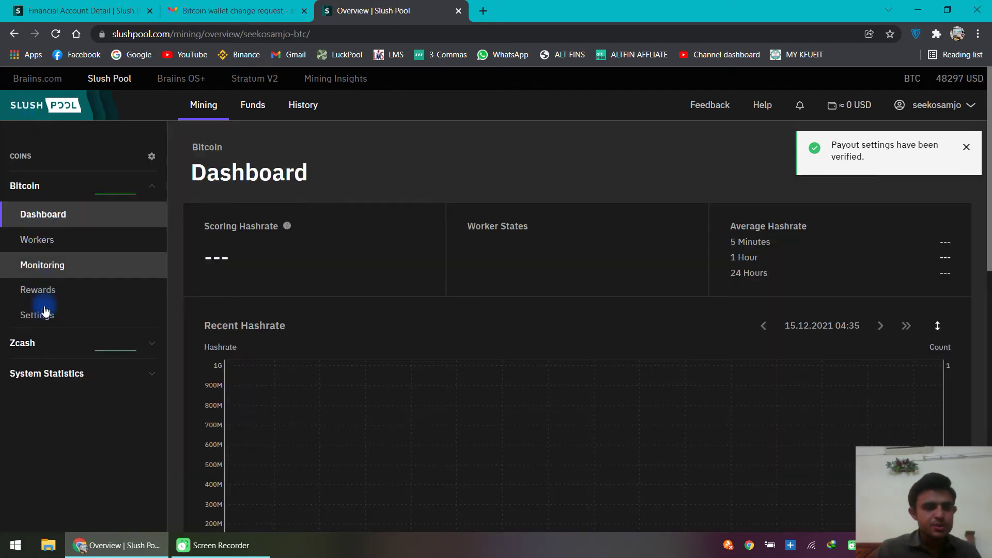
left_click(45, 316)
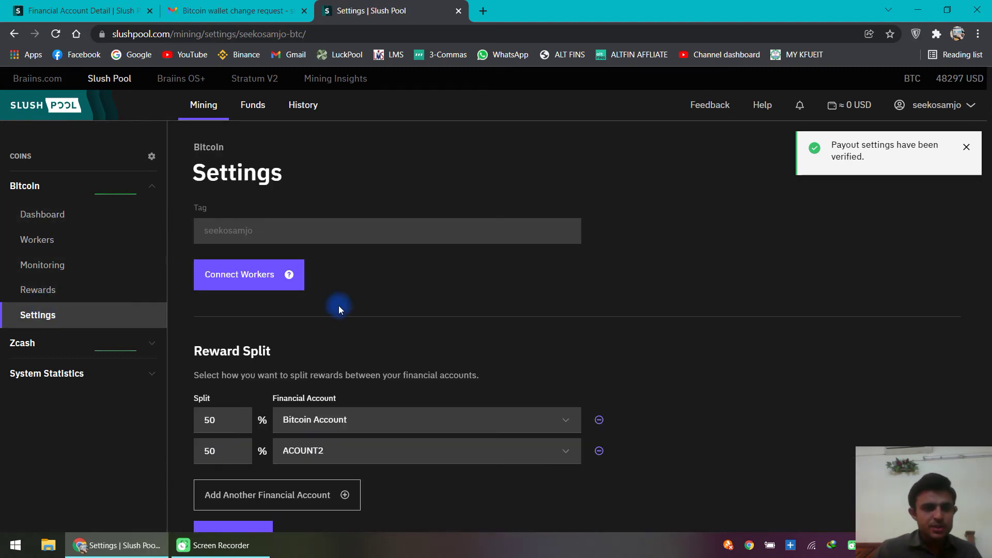
scroll(337, 308, "down", 1)
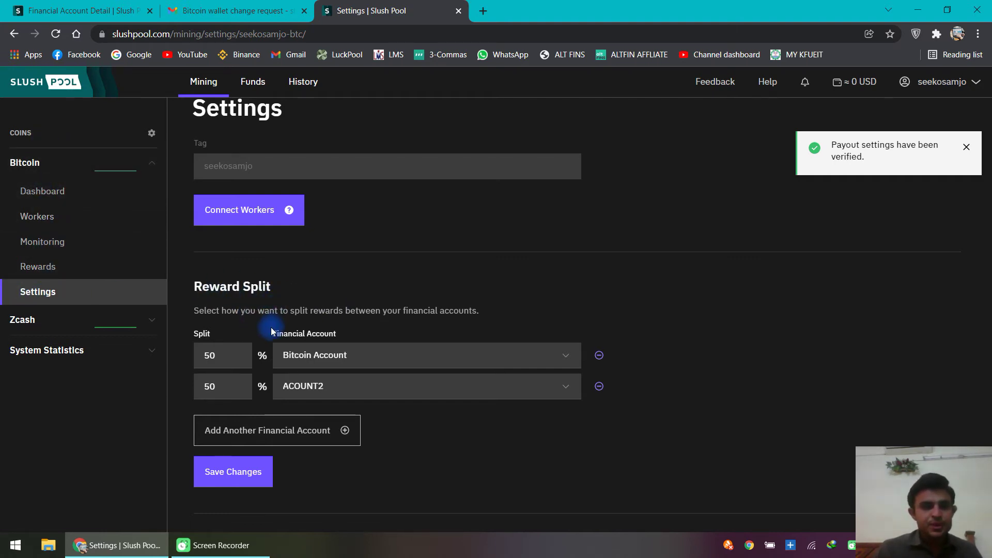
scroll(271, 331, "down", 1)
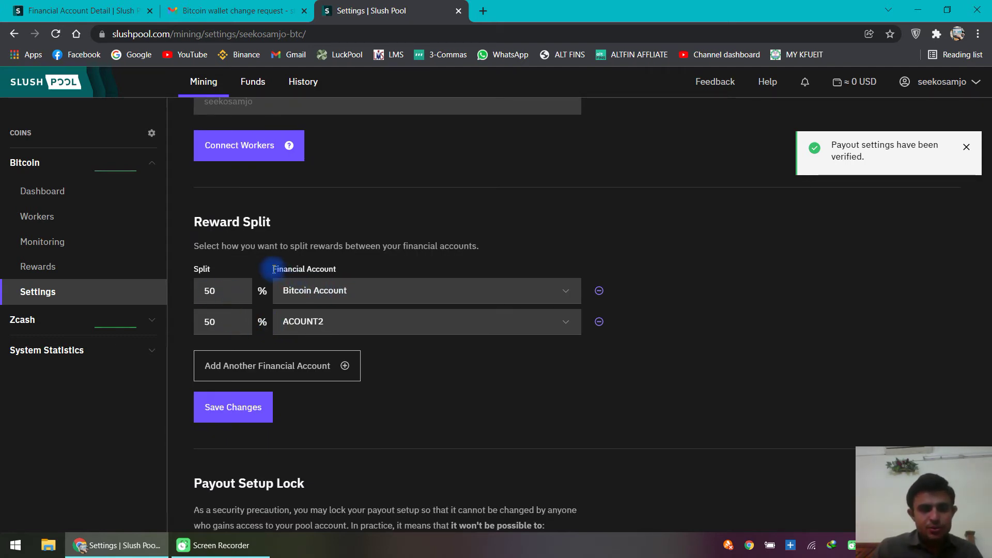
left_click_drag(273, 269, 342, 270)
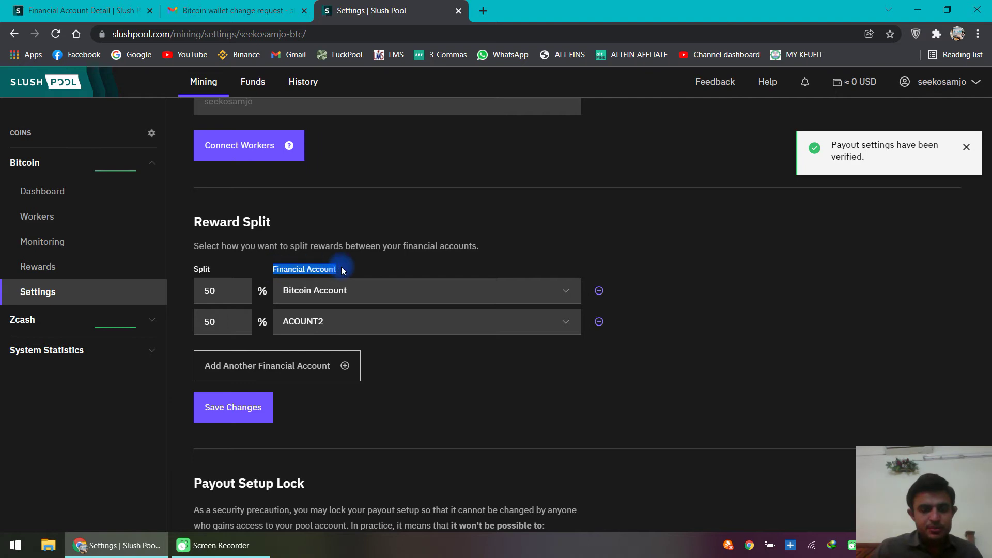
left_click(357, 265)
double_click(212, 291)
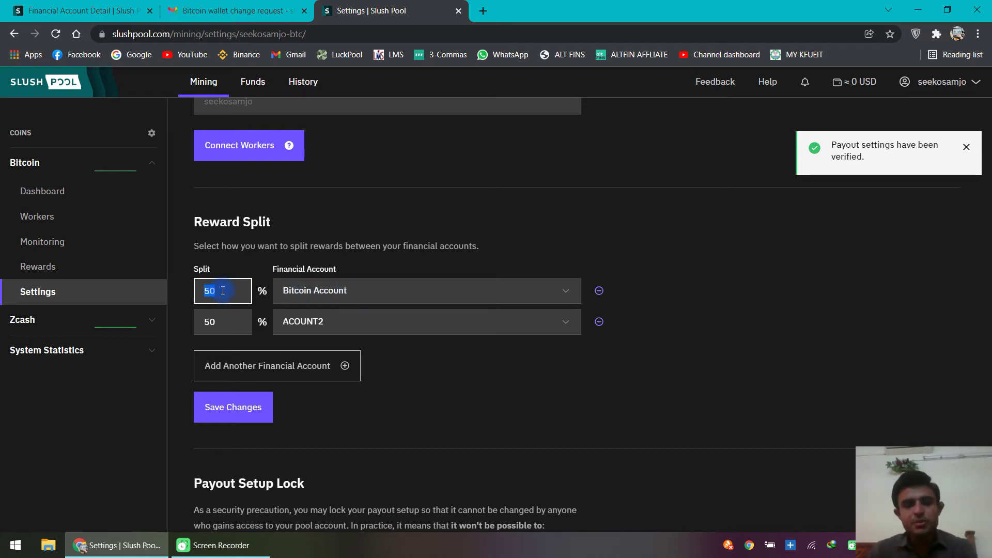
Step: Set the split to 10% Bitcoin Account and 50% ACCPUNT4, then attempt to save
type("1")
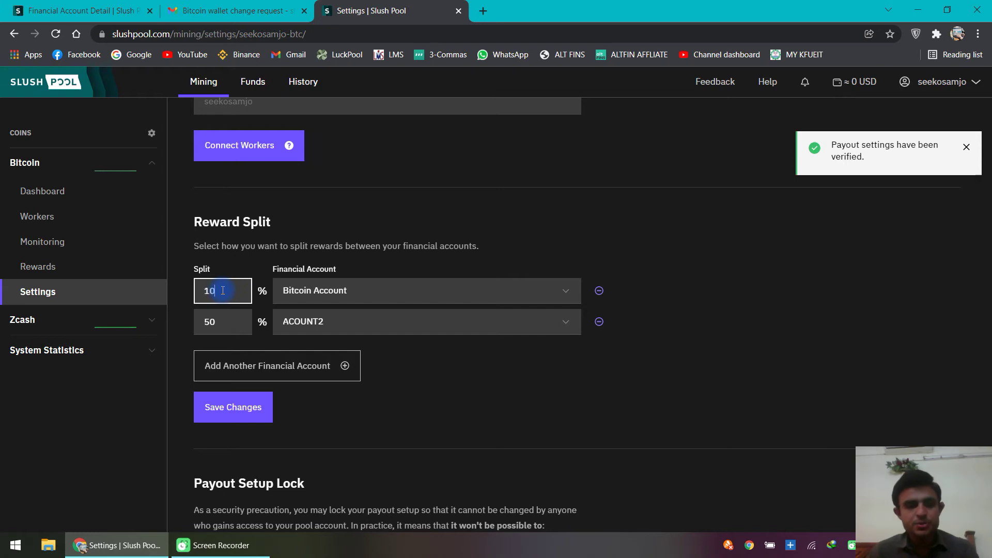
double_click(223, 319)
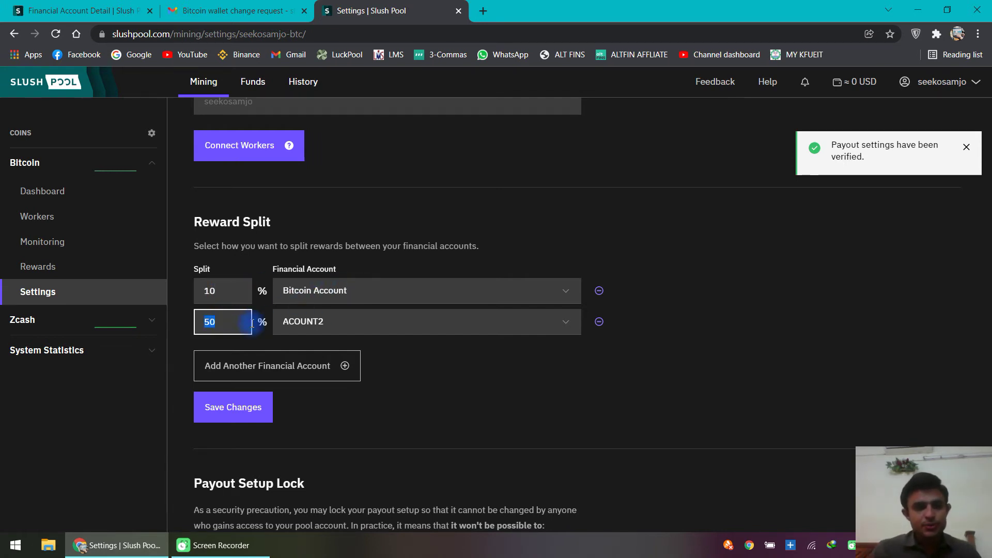
left_click(310, 330)
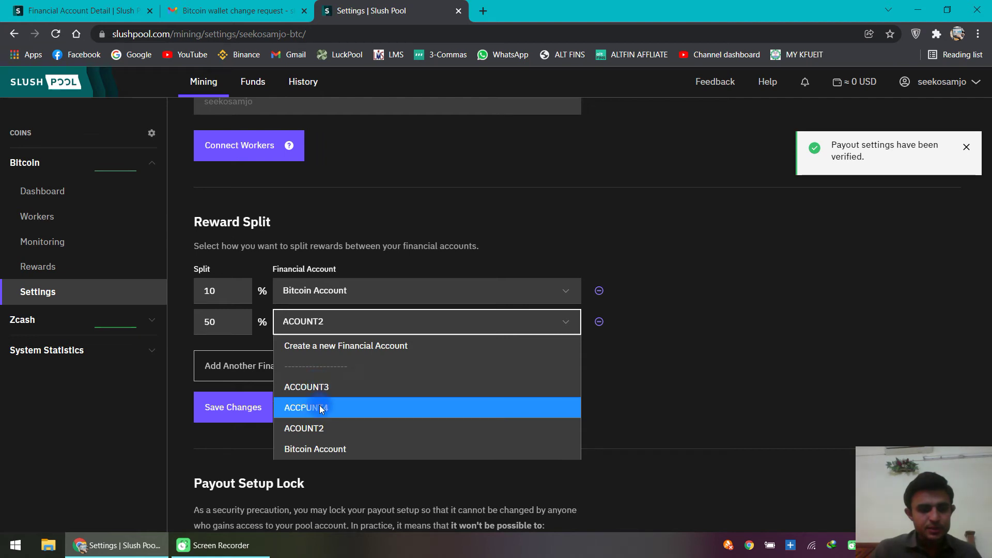
left_click(361, 407)
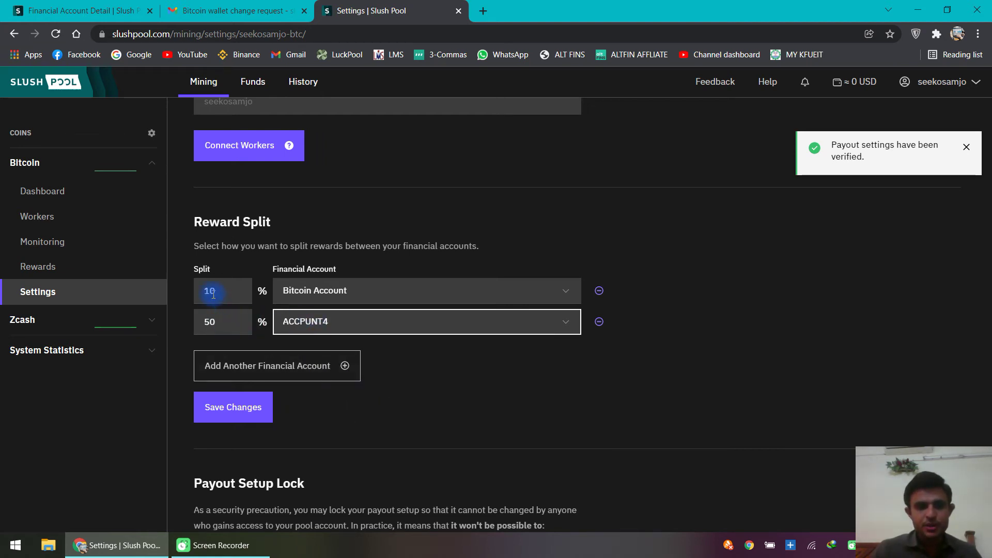
left_click(207, 322)
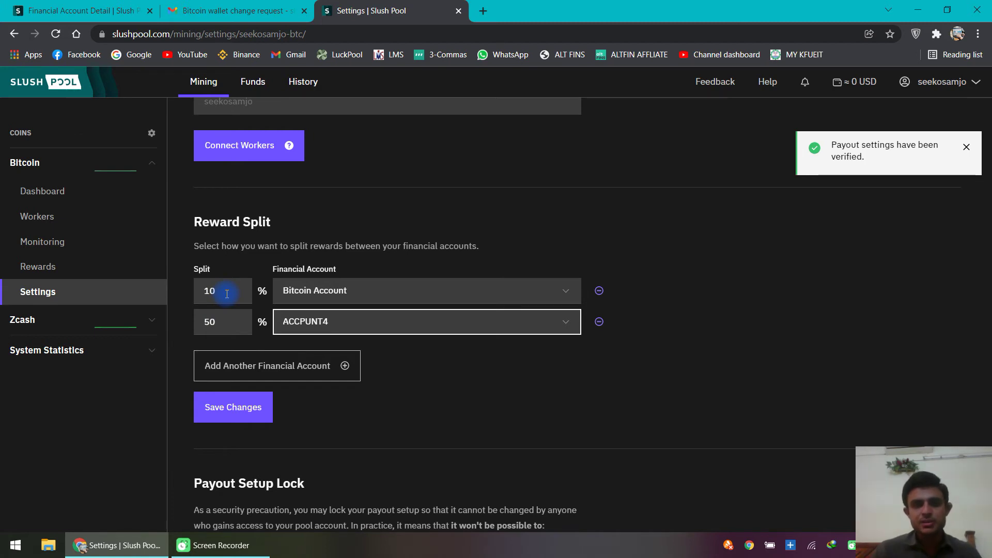
left_click(231, 408)
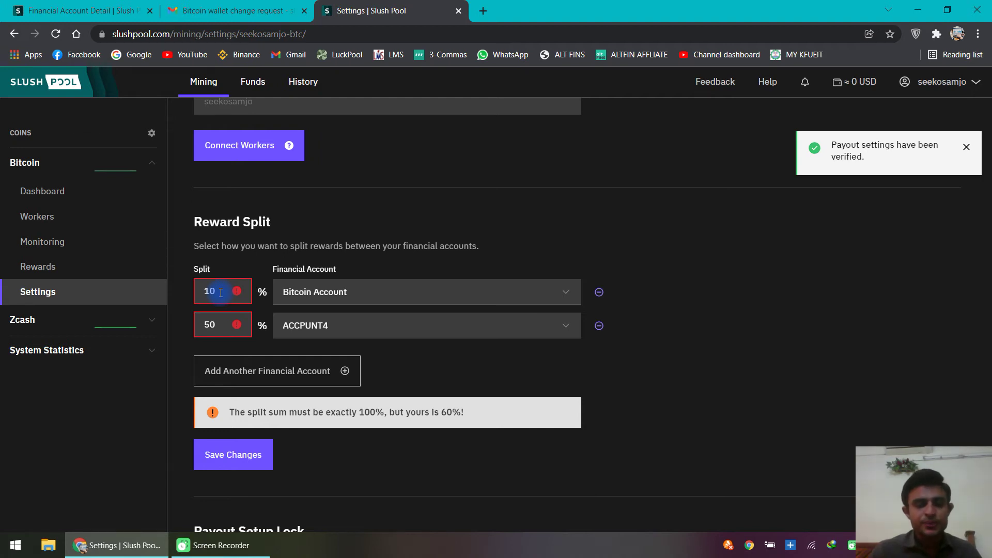
Step: Add a third Reward Split row assigning 40% to ACCOUNT3
double_click(216, 325)
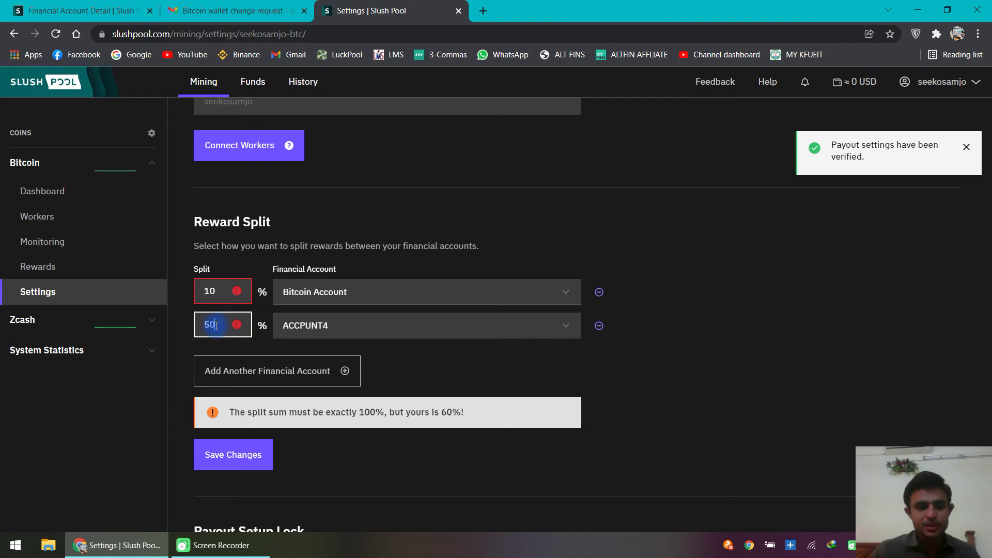
left_click(217, 325)
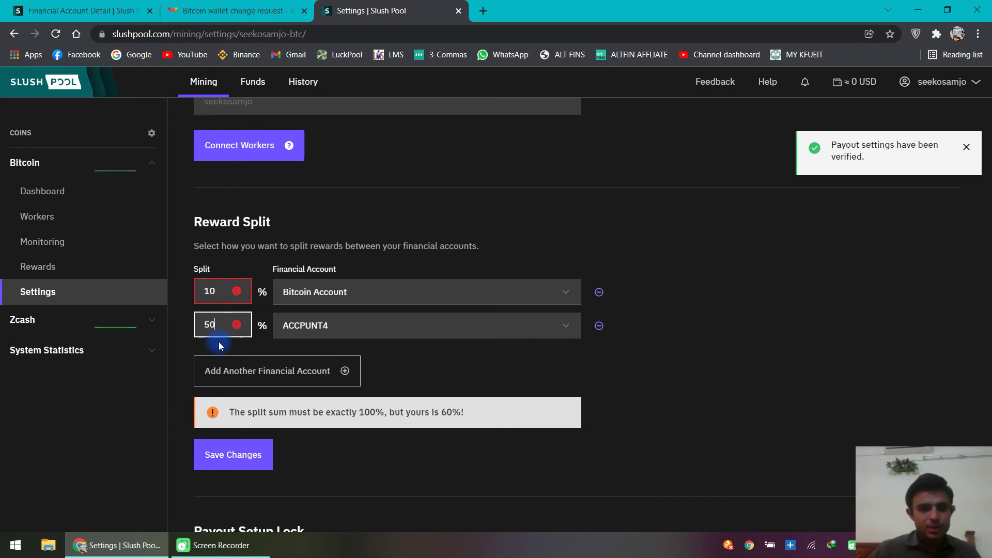
left_click(396, 361)
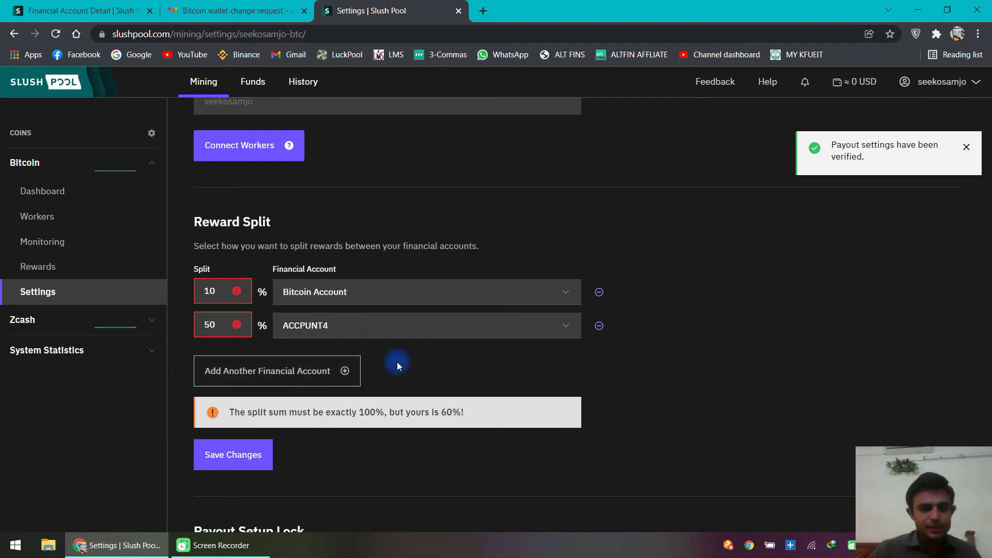
left_click(275, 365)
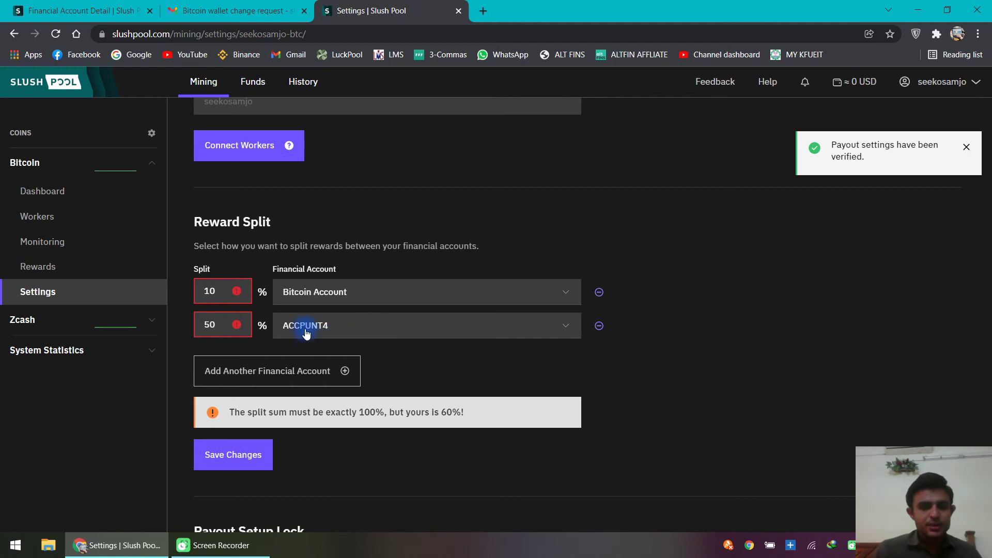
left_click(303, 371)
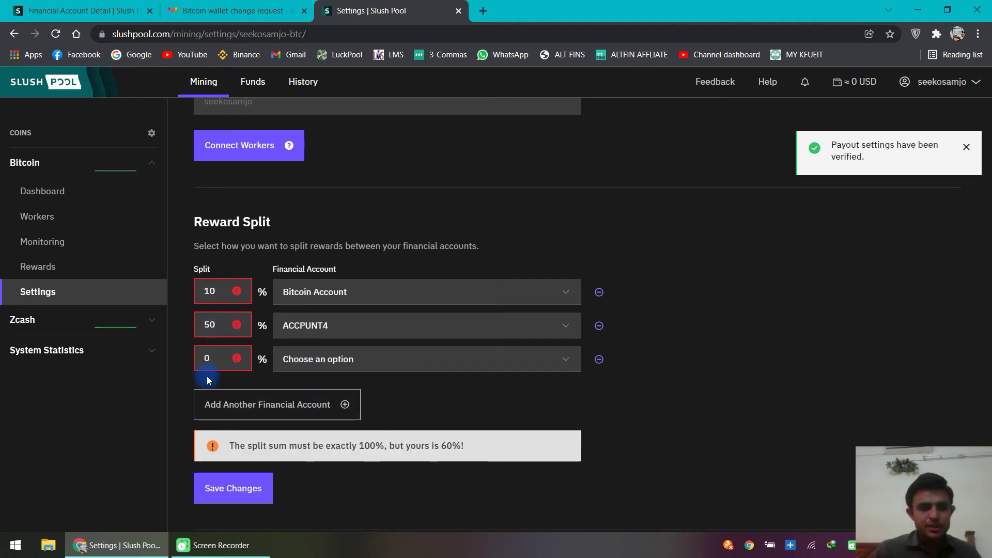
double_click(212, 326)
double_click(215, 364)
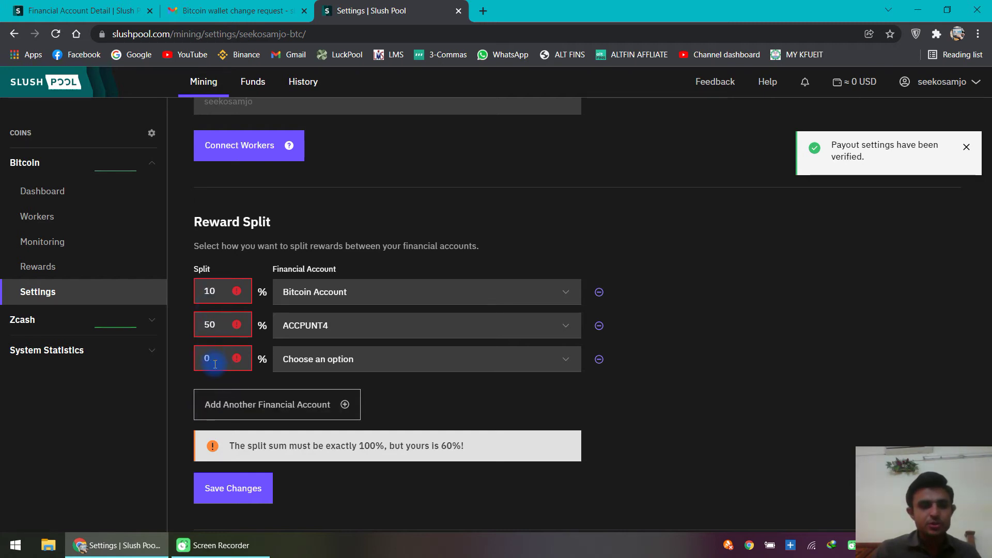
double_click(218, 360)
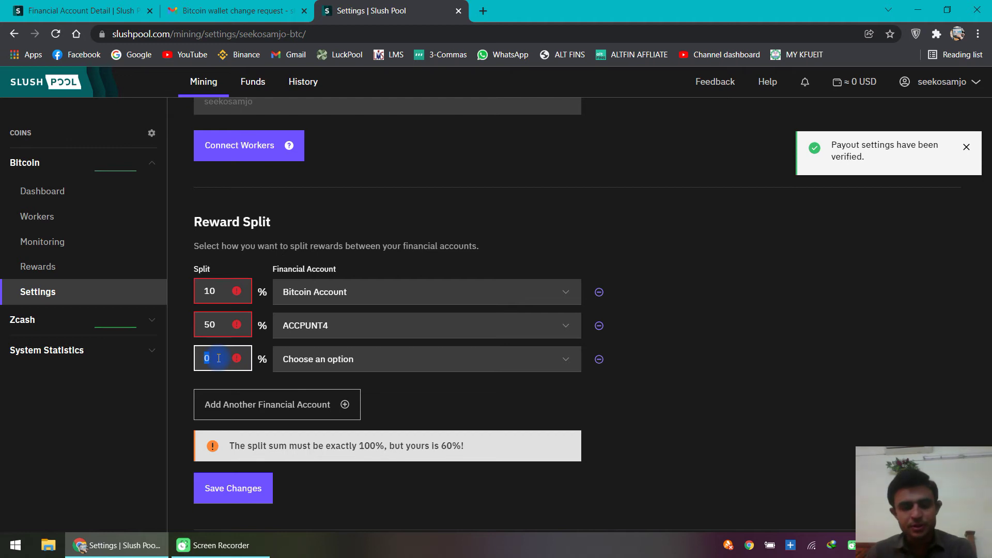
left_click(347, 358)
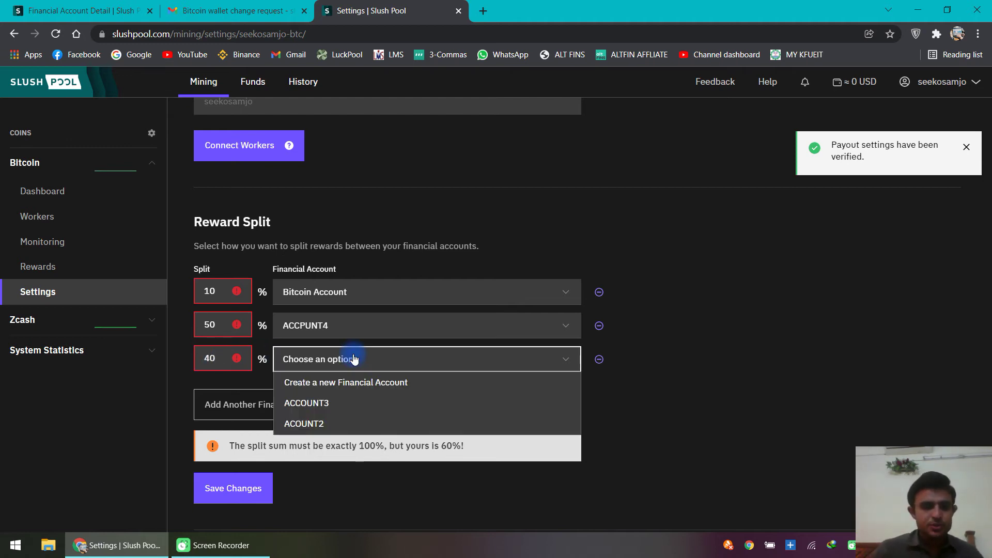
left_click(335, 404)
left_click(210, 290)
left_click(329, 293)
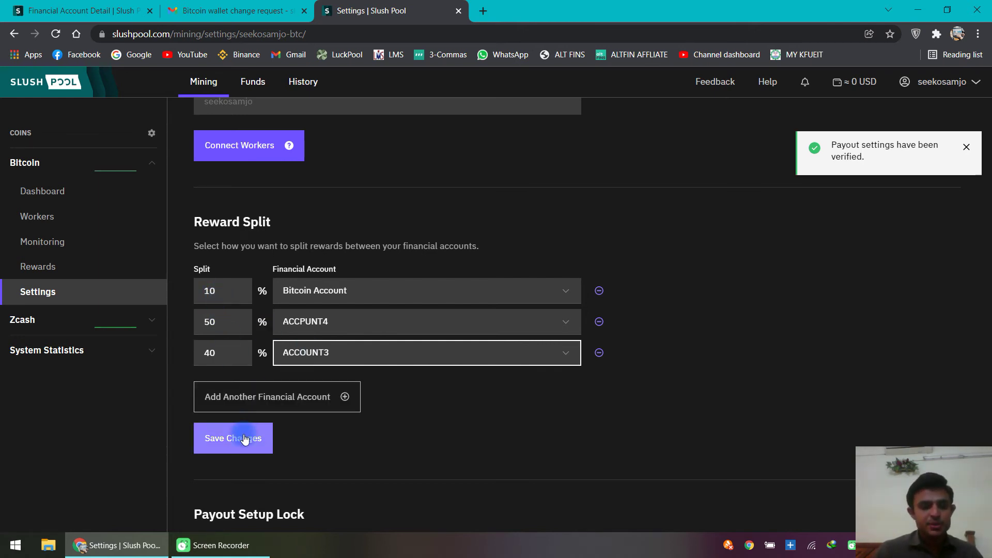
Step: Save the 10% Bitcoin Account, 40% ACCOUNT3, 50% ACCPUNT4 split, authenticating with the account password
scroll(245, 439, "down", 3)
left_click(241, 312)
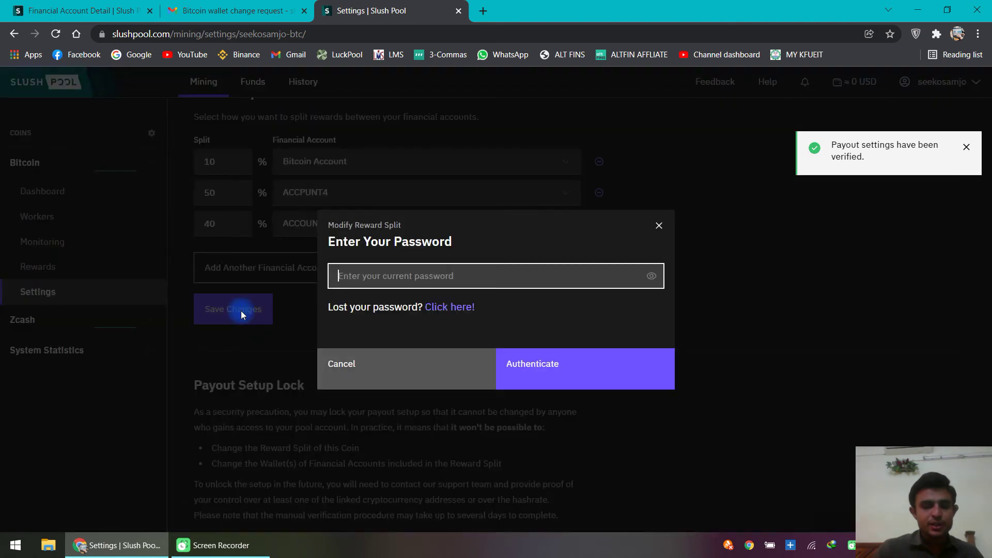
left_click(563, 367)
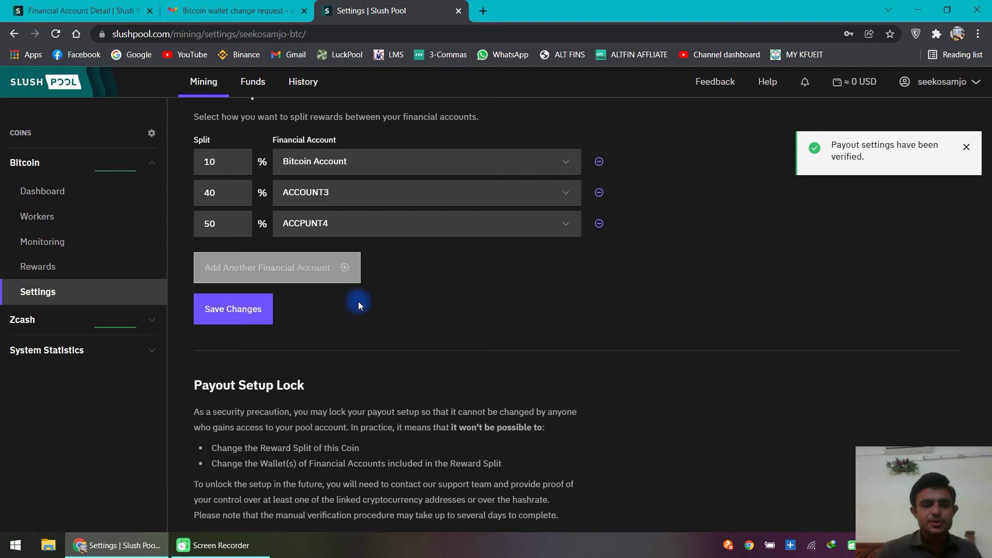
Step: Delete the ACCOUNT3 row from the reward split, keeping Bitcoin Account 10% and ACCPUNT4 50%
scroll(369, 343, "down", 4)
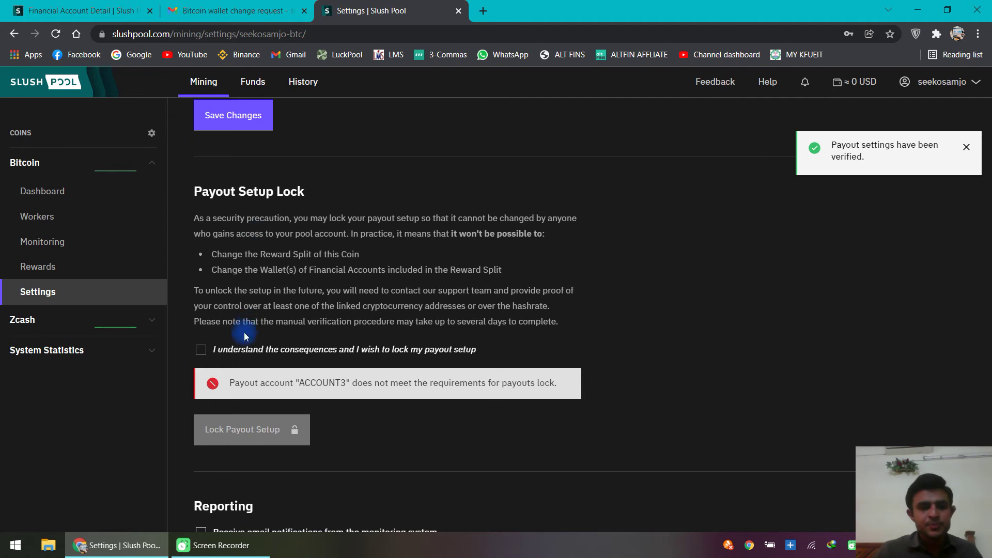
scroll(254, 374, "up", 4)
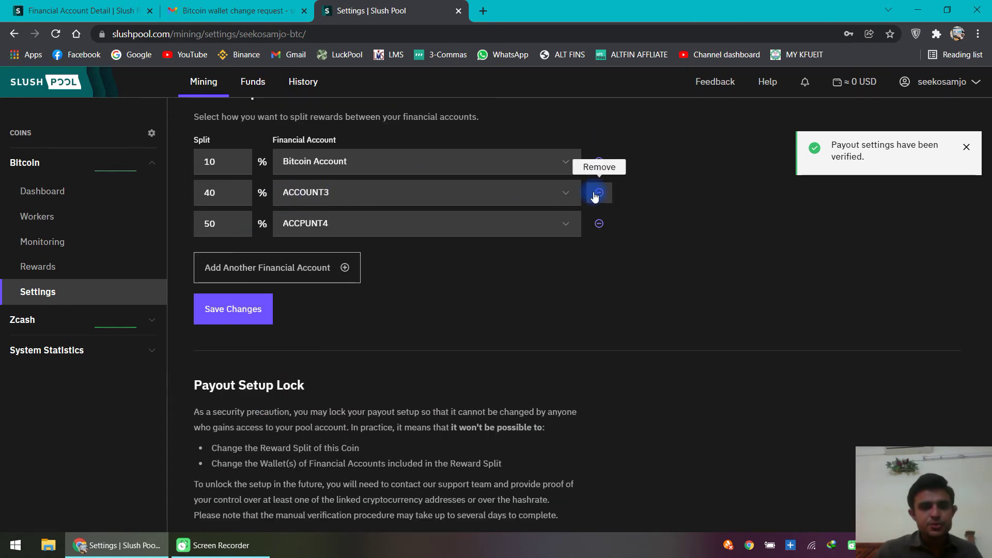
left_click(599, 192)
scroll(485, 330, "down", 3)
Step: Remove ACCPUNT4 from the reward split and review the payout settings
scroll(484, 334, "up", 4)
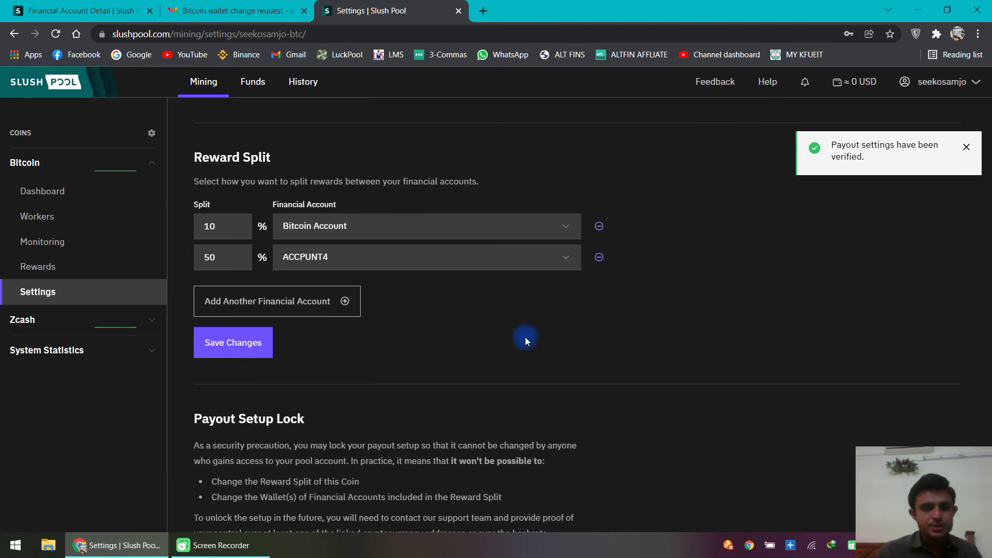
left_click(598, 256)
scroll(433, 334, "down", 3)
scroll(280, 301, "up", 3)
scroll(334, 235, "down", 1)
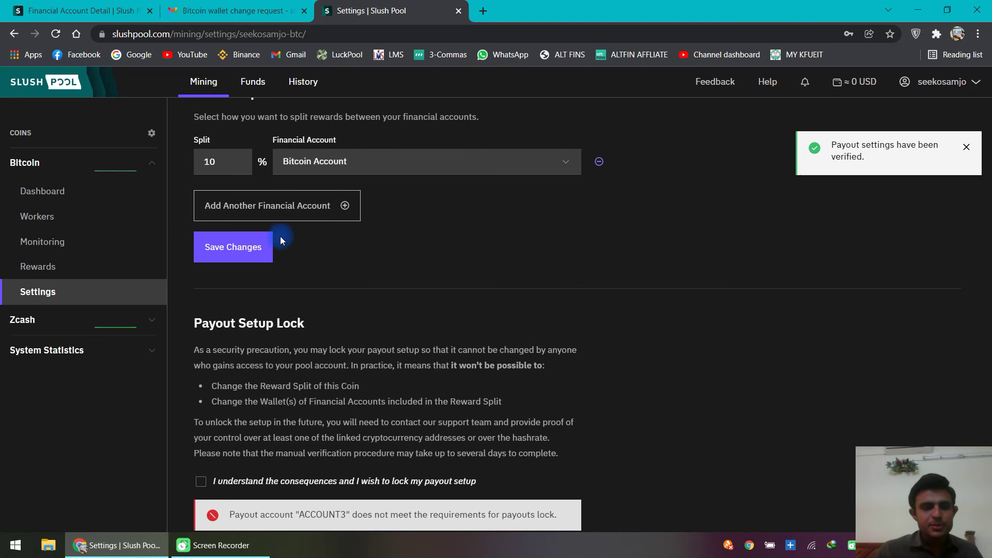
scroll(403, 241, "down", 2)
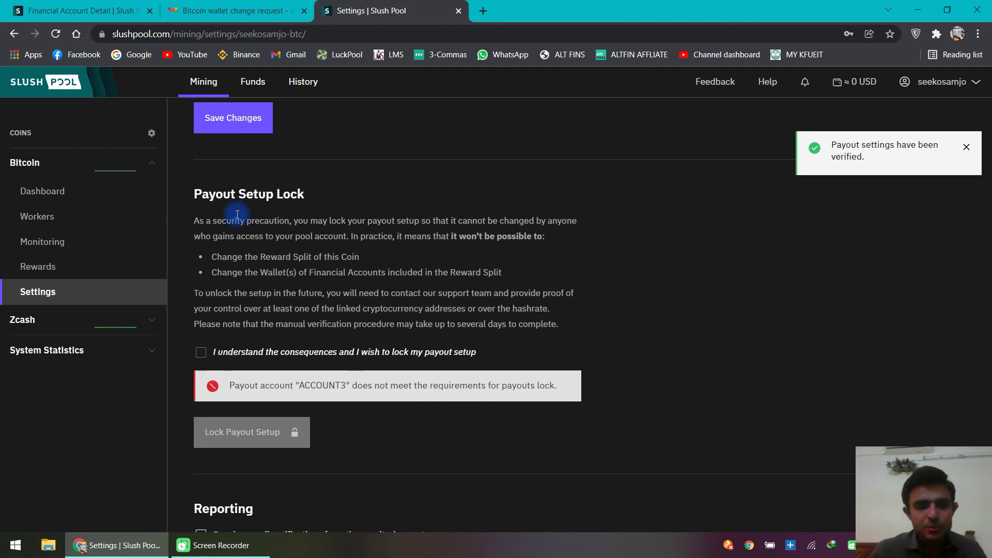
scroll(249, 346, "up", 5)
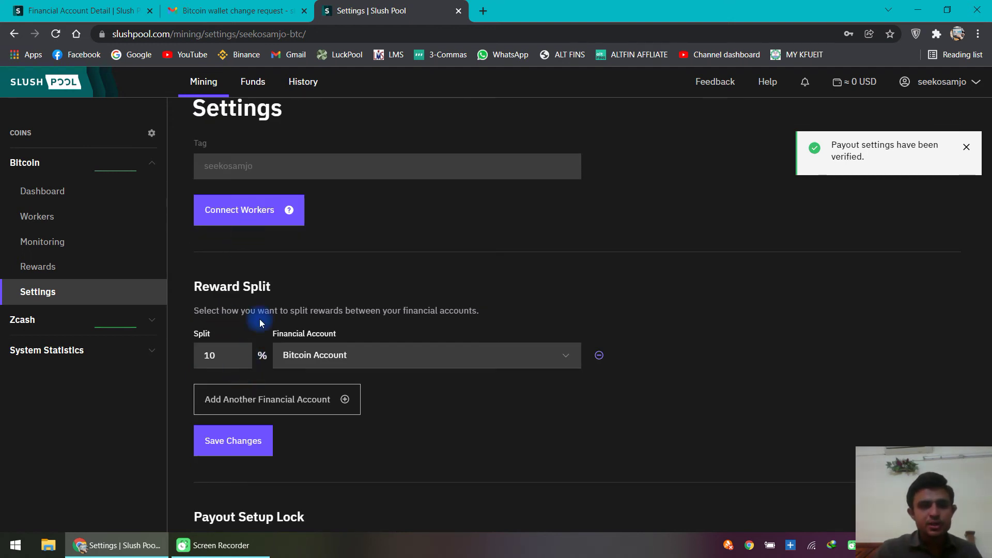
scroll(260, 322, "down", 2)
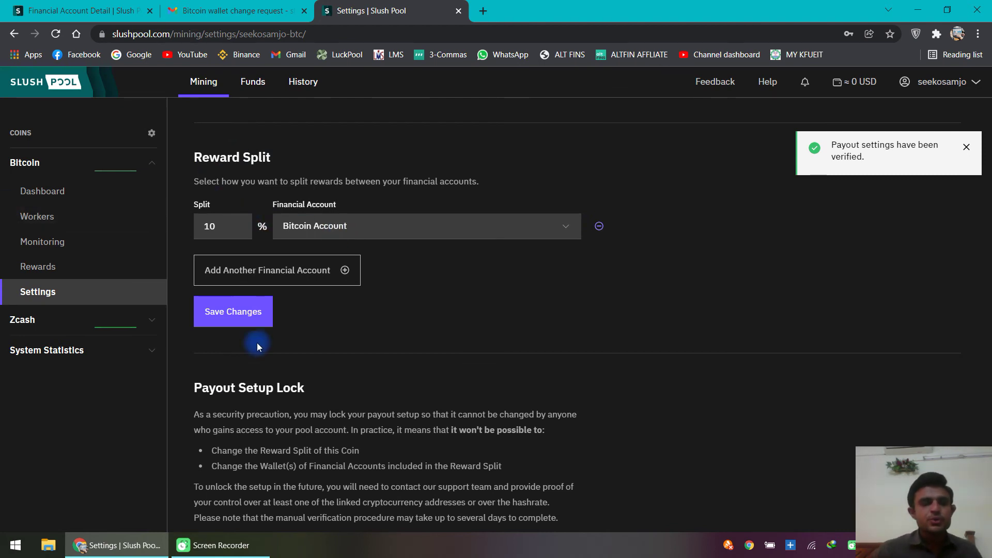
scroll(274, 356, "down", 3)
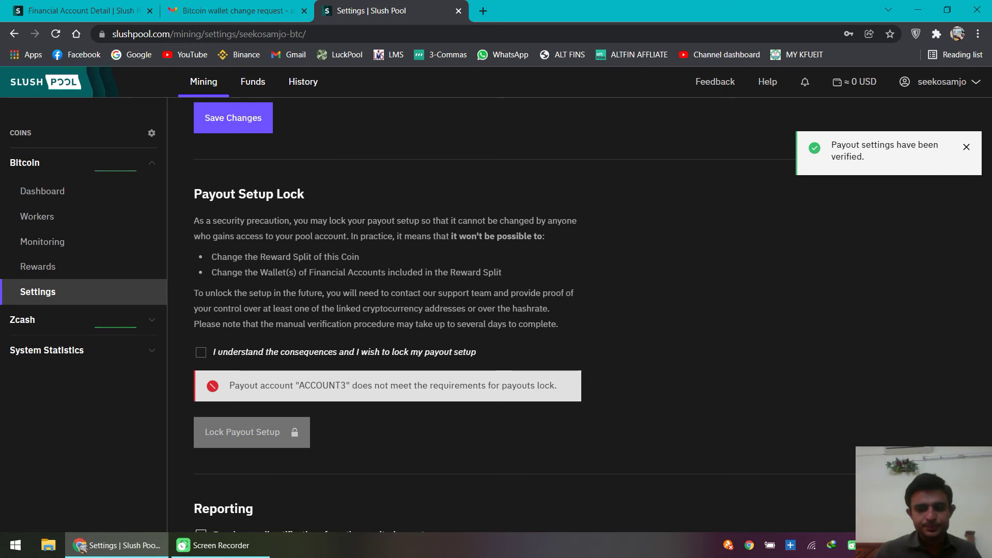
Step: Set the Bitcoin Account split to 100% and scroll to the Payout Setup Lock section
scroll(643, 411, "up", 3)
scroll(325, 289, "down", 3)
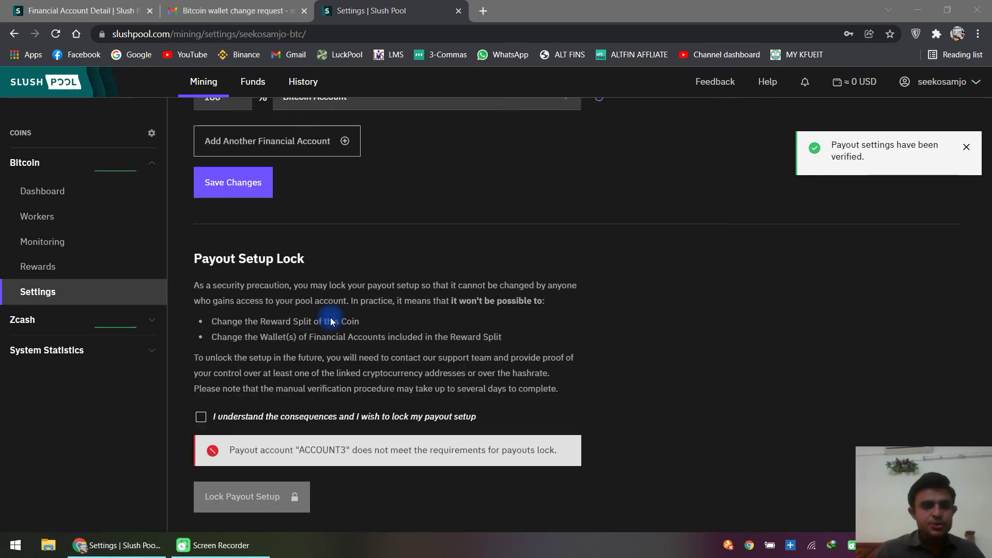
scroll(202, 356, "down", 1)
scroll(233, 258, "up", 3)
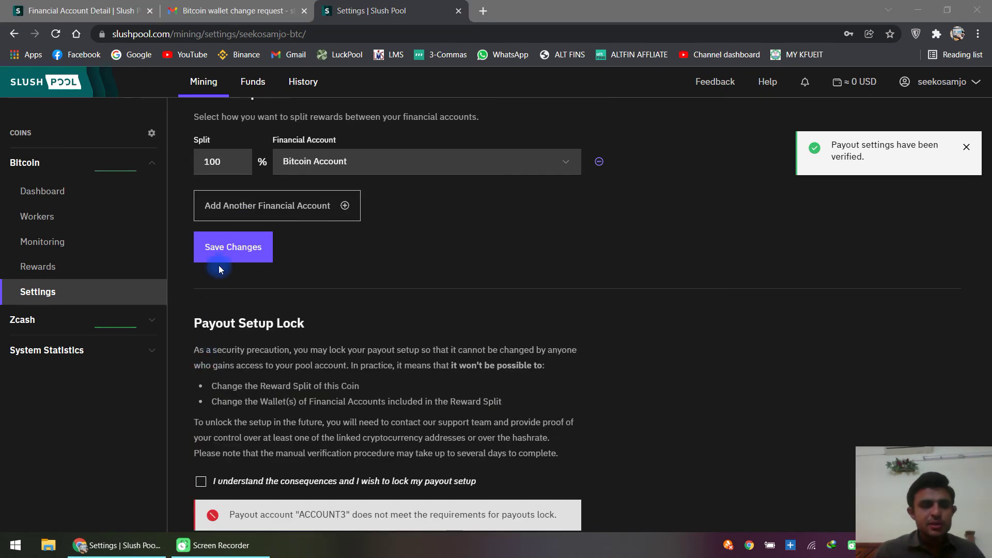
left_click(268, 157)
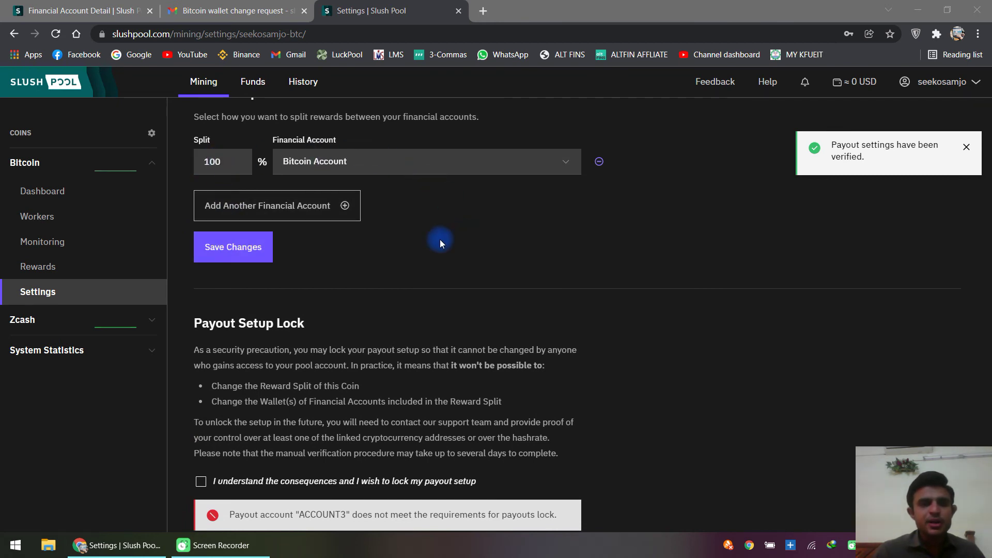
left_click(312, 164)
scroll(389, 232, "down", 3)
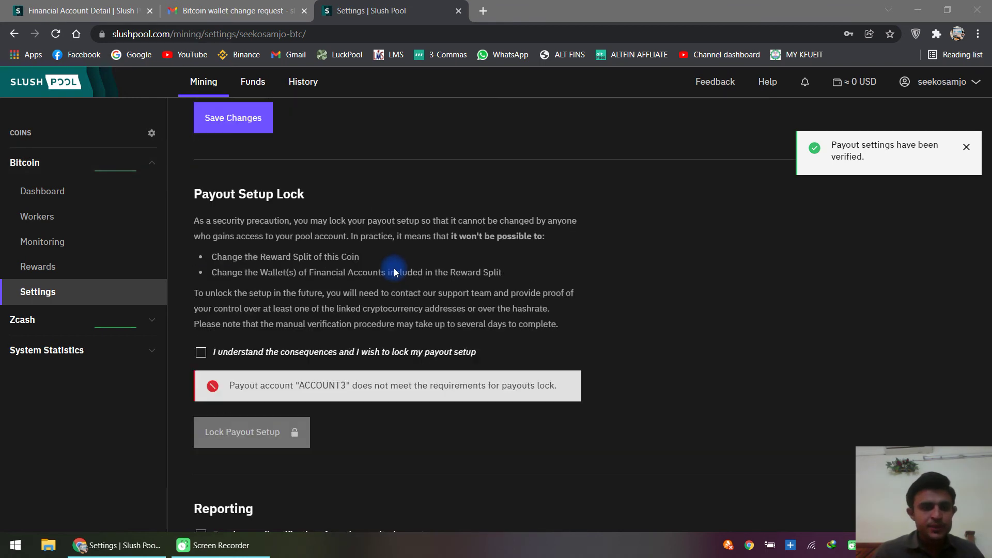
Step: Tick 'I understand the consequences and I wish to lock my payout setup'
left_click(201, 353)
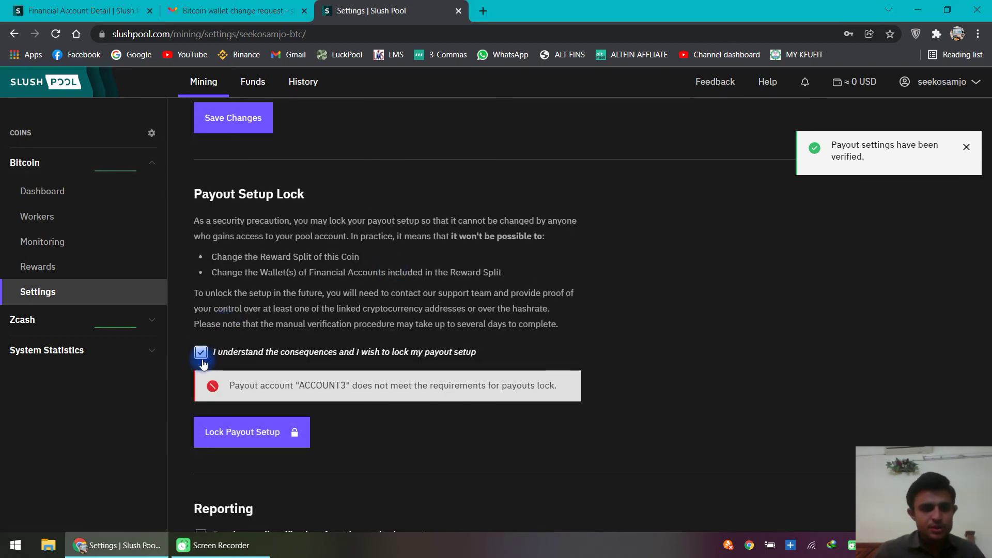
left_click(232, 436)
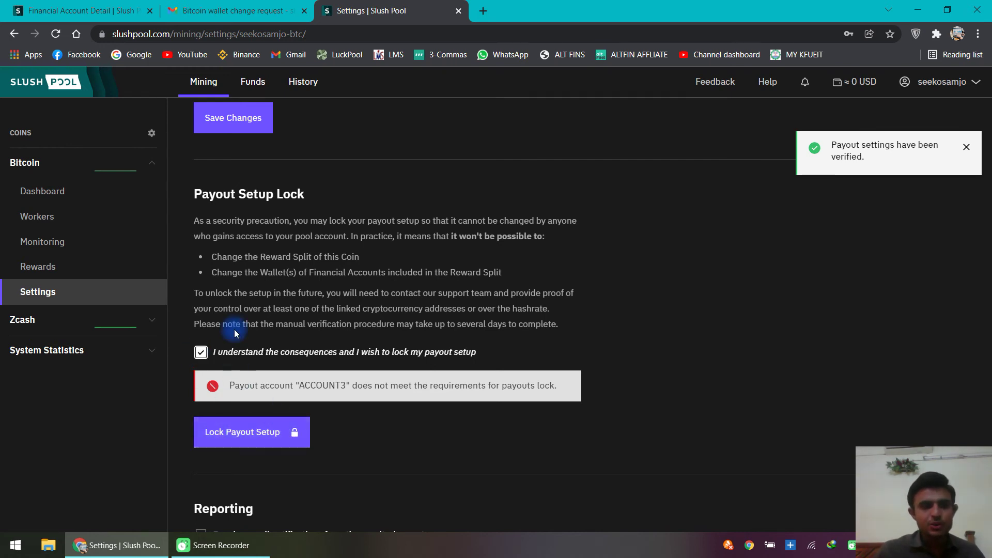
scroll(238, 282, "up", 5)
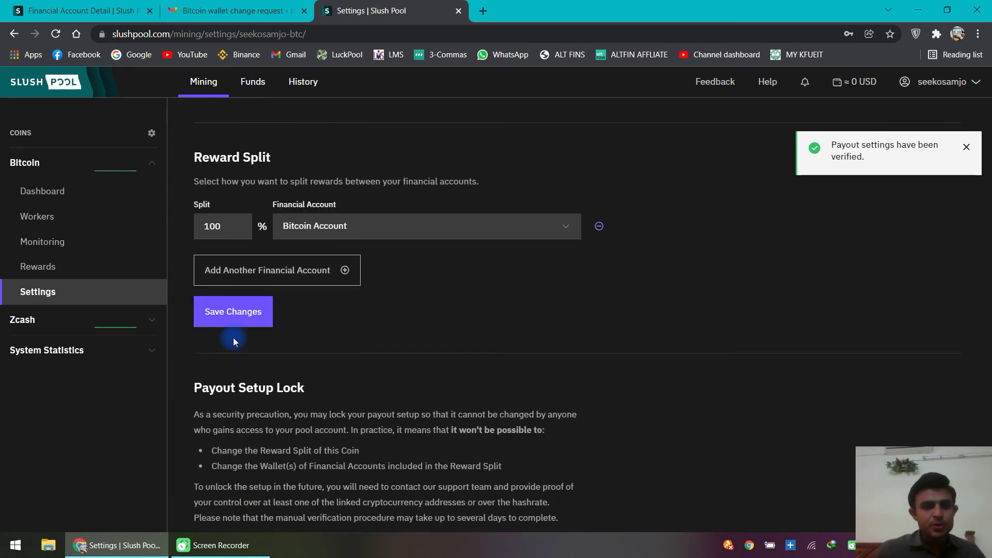
scroll(265, 284, "down", 3)
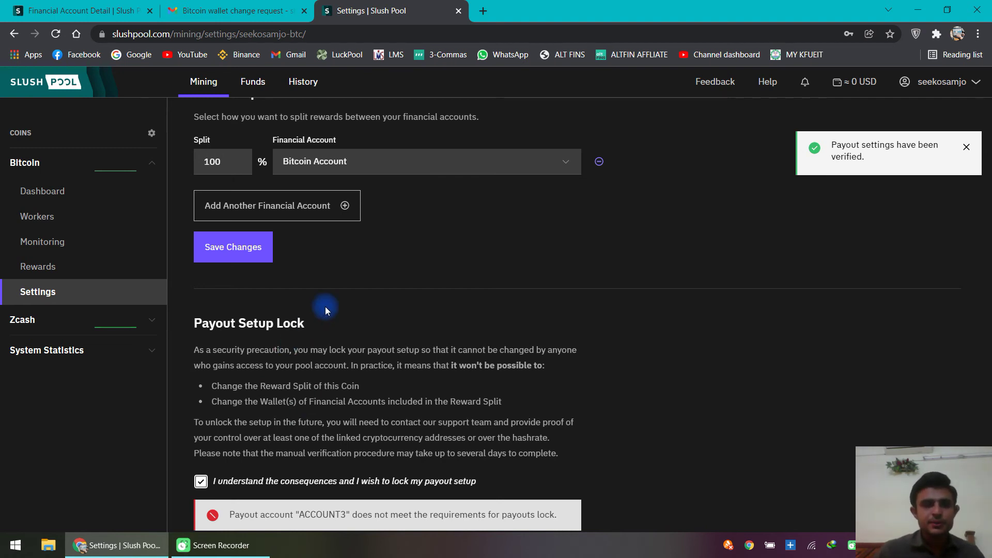
scroll(261, 313, "down", 3)
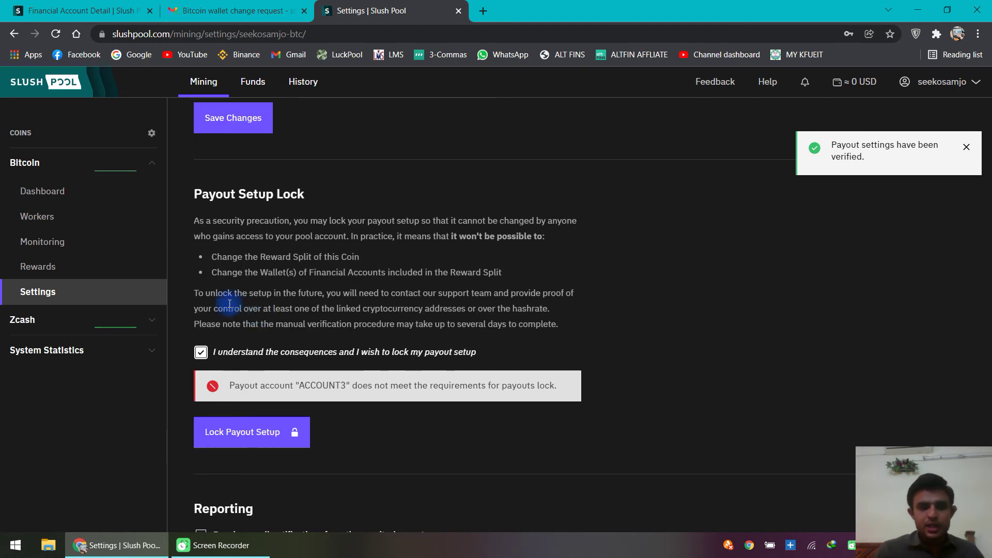
scroll(230, 348, "up", 3)
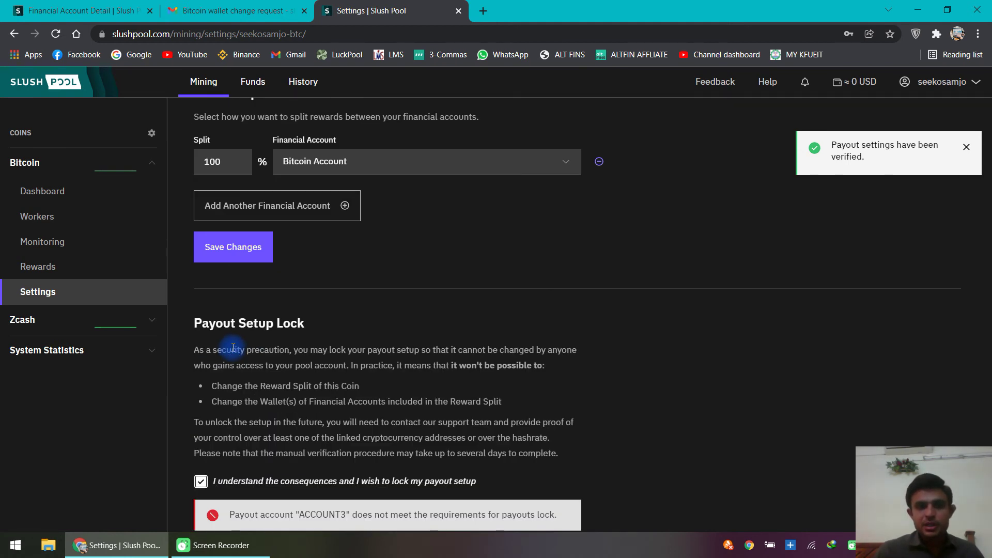
scroll(233, 348, "down", 3)
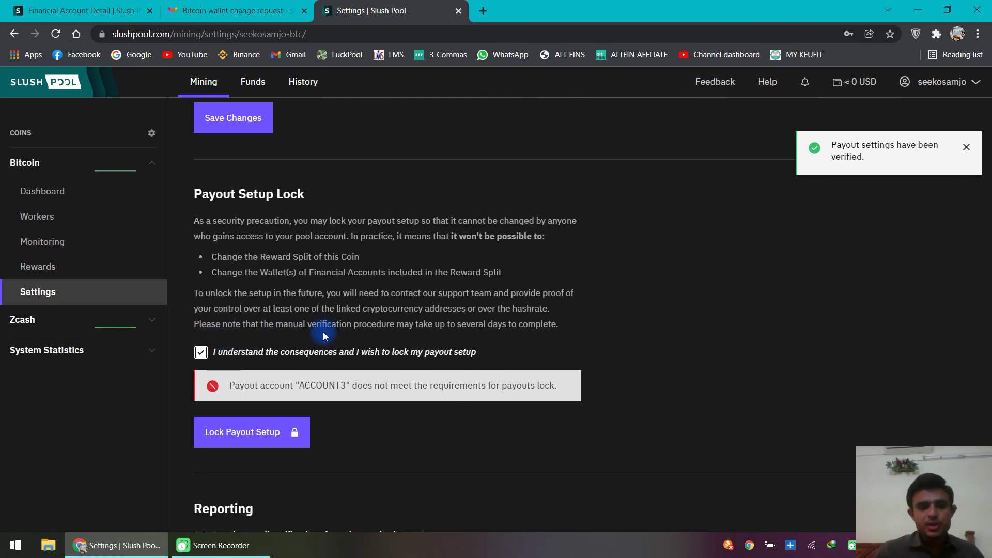
Step: Read the note about unlocking the payout setup later, leaving Lock Payout Setup unpressed
left_click_drag(218, 301, 541, 323)
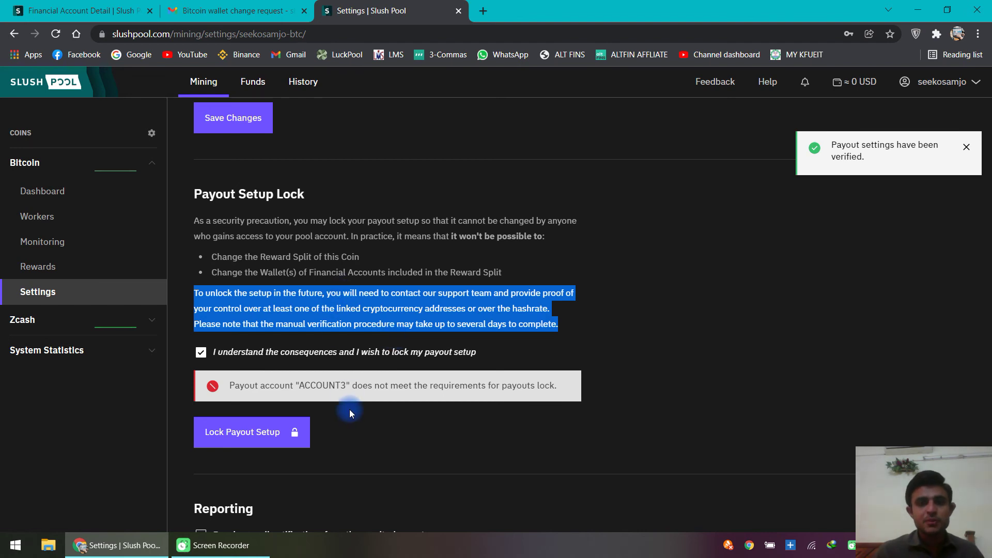
scroll(351, 408, "up", 2)
scroll(296, 379, "down", 2)
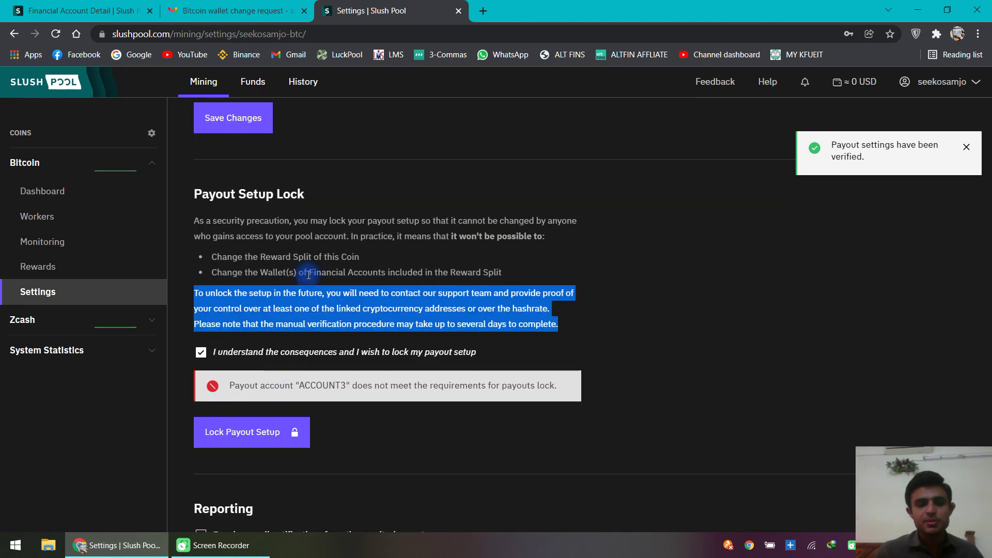
left_click(351, 297)
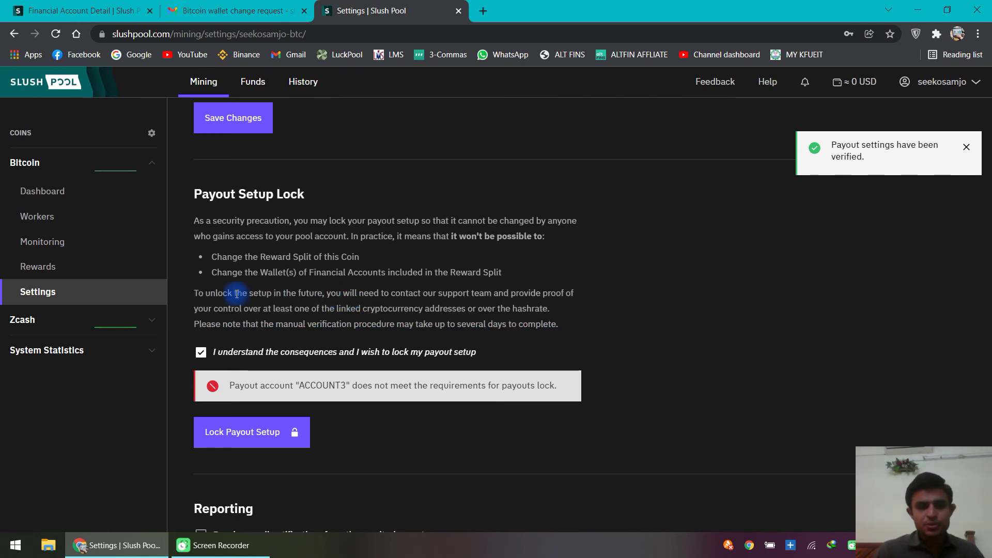
scroll(253, 327, "up", 5)
scroll(241, 314, "down", 4)
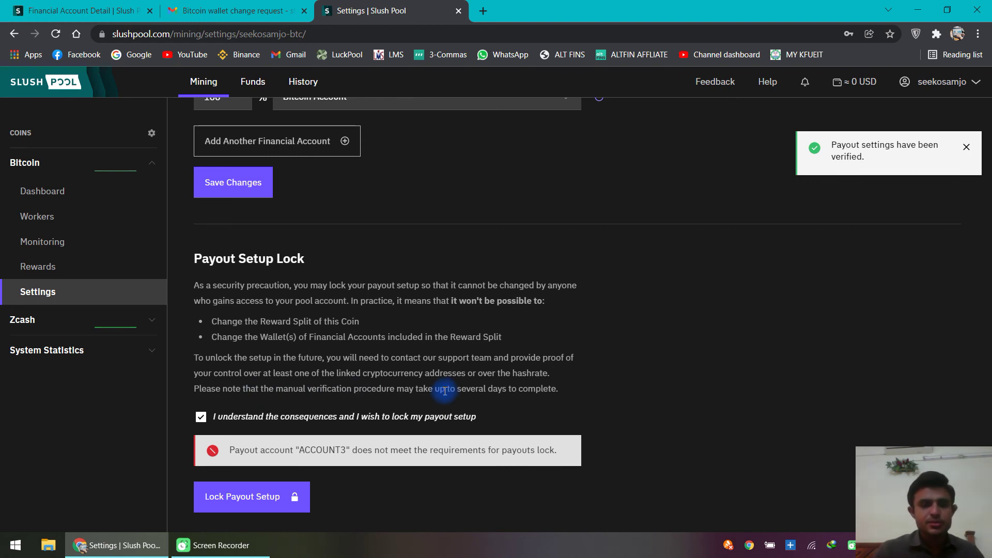
scroll(308, 414, "down", 1)
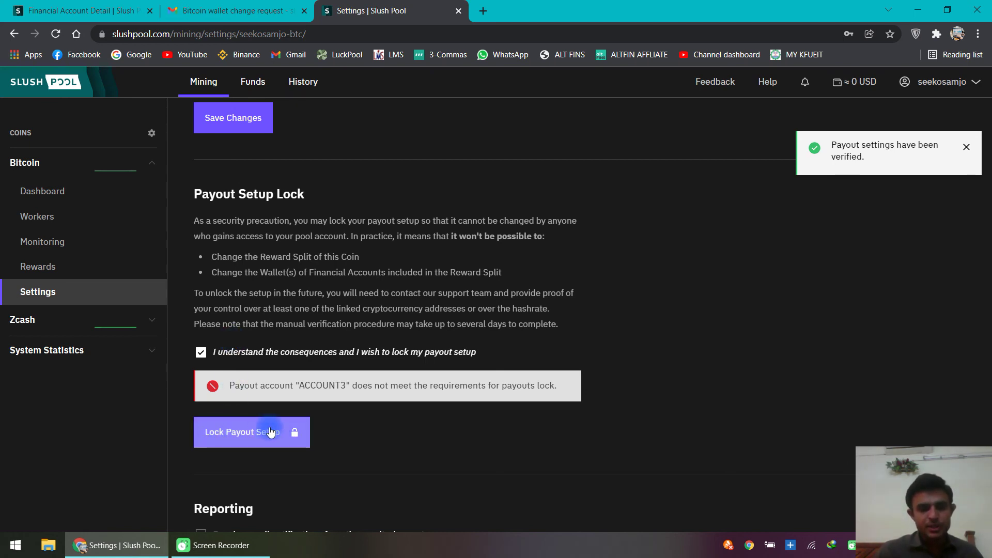
scroll(267, 433, "down", 2)
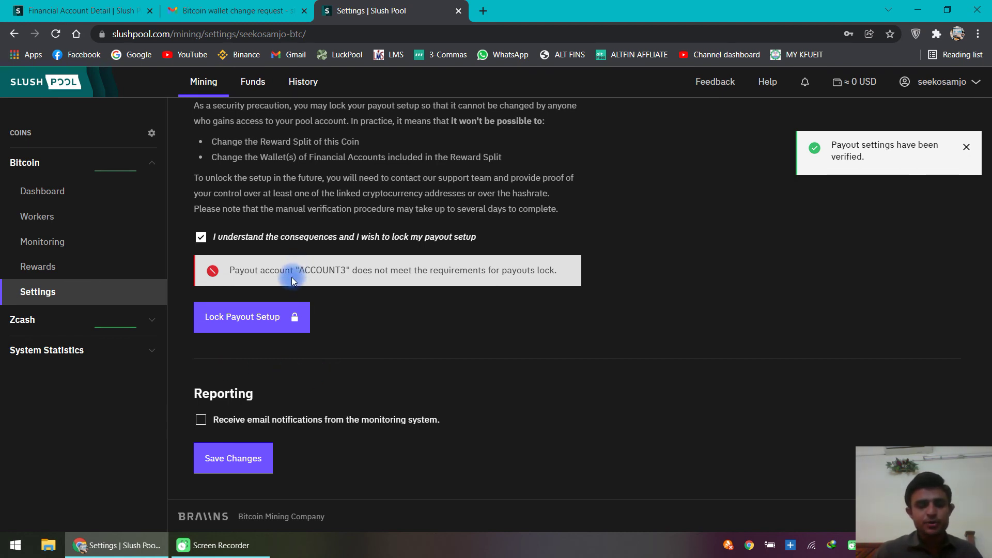
Step: Enable monitoring email notifications, untick the lock consent, and save the Reporting settings
left_click(200, 419)
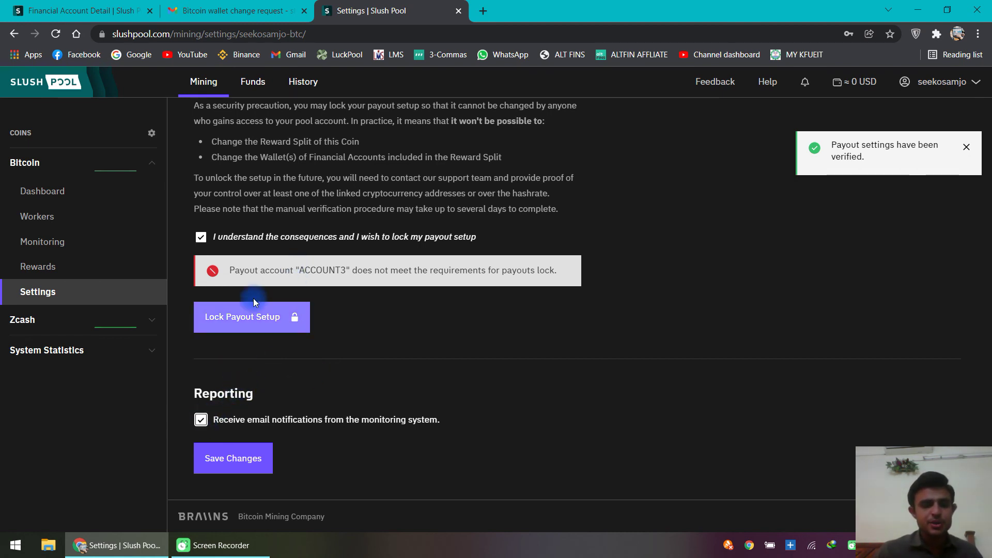
left_click(201, 236)
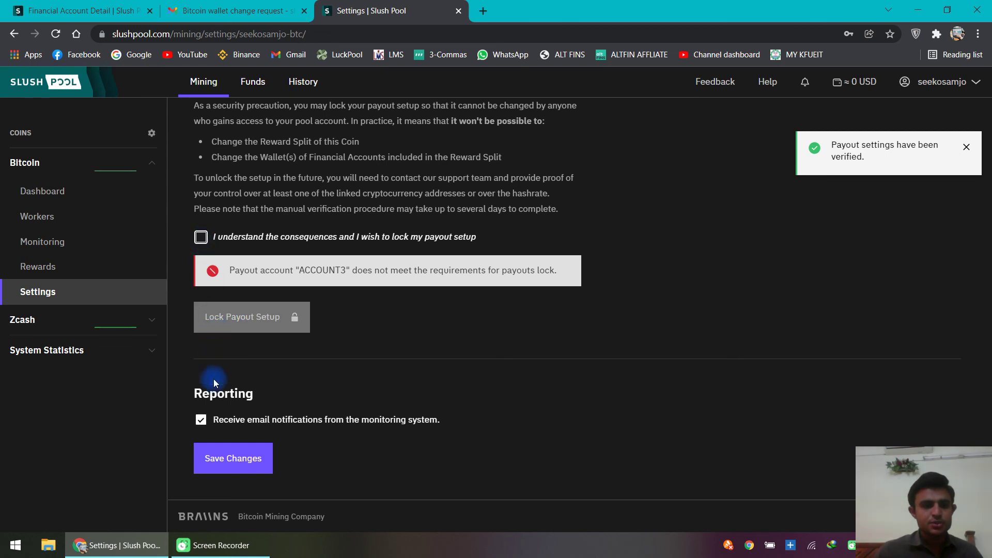
left_click(231, 461)
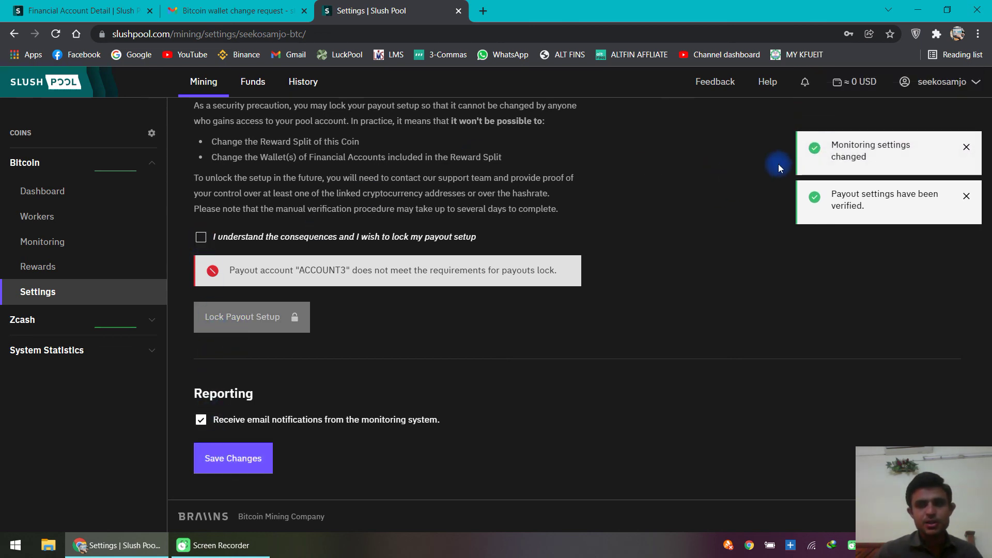
Step: Save the 100% Bitcoin Account reward split, authenticating with the account password
scroll(724, 307, "up", 5)
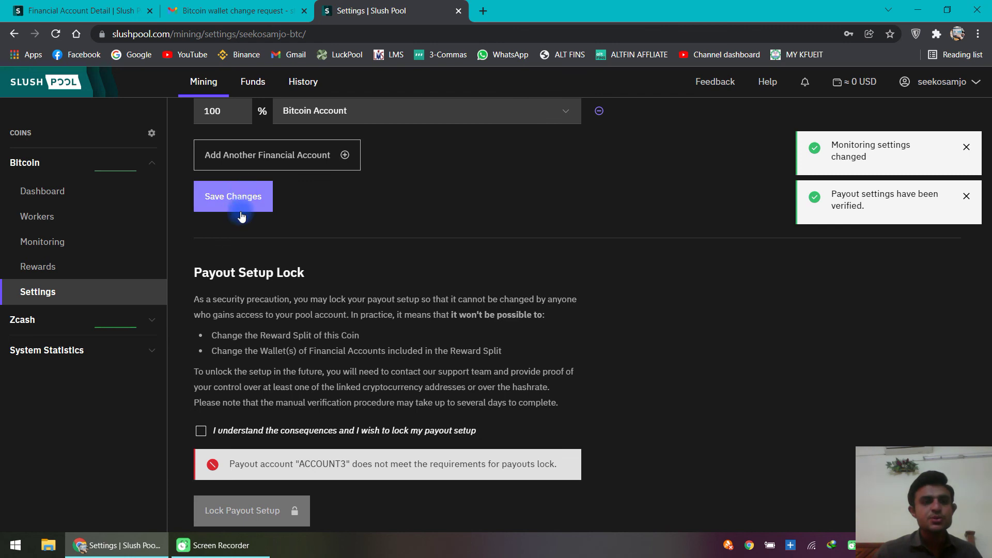
scroll(241, 249, "up", 2)
left_click(234, 325)
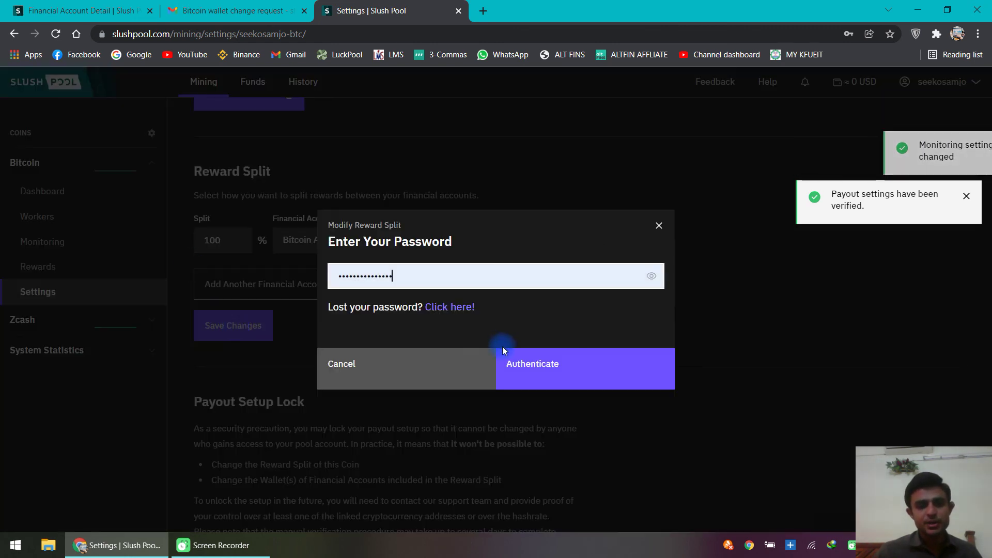
left_click(603, 359)
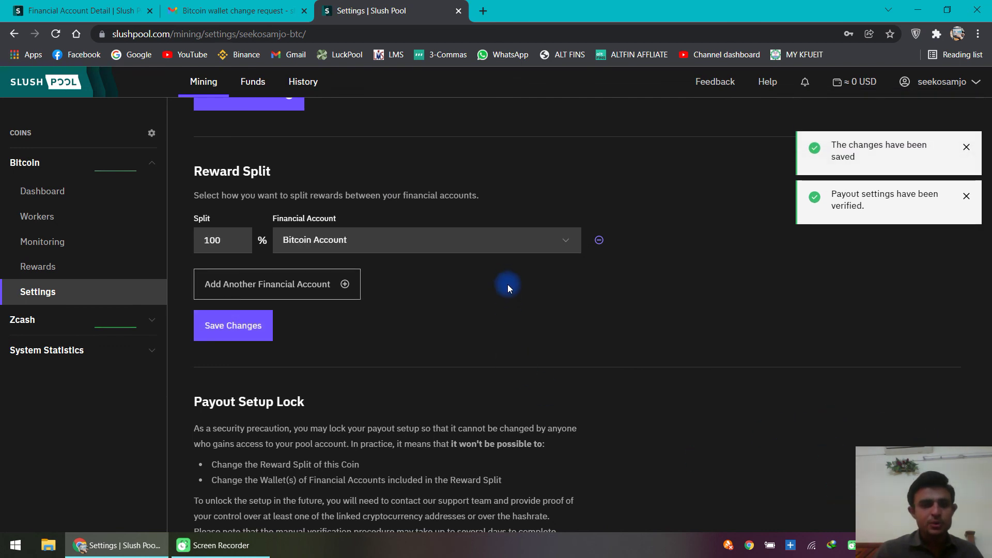
scroll(324, 381, "up", 3)
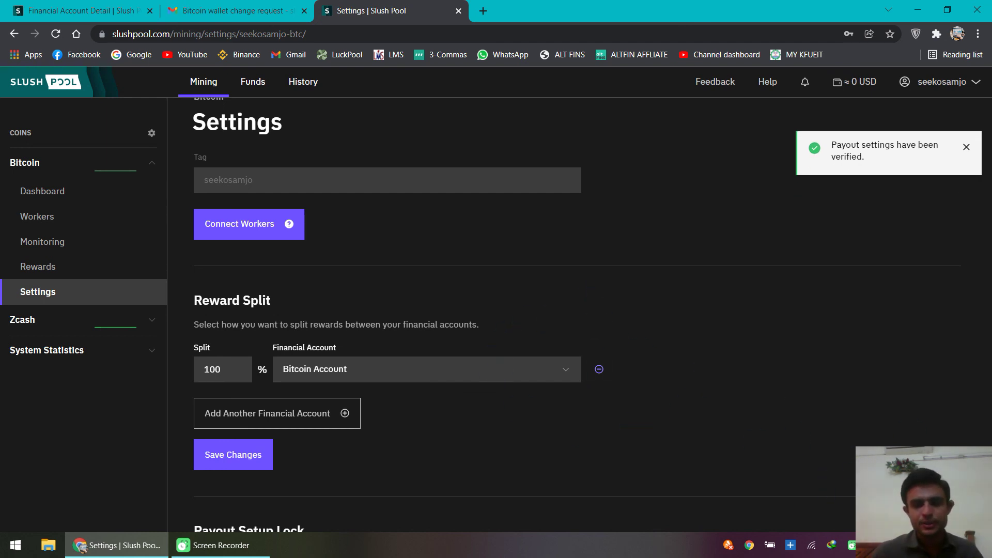
Step: View Zcash Financial Accounts under Funds, then the Wallets list showing Bitcoin and BITCOIN2
scroll(621, 383, "down", 3)
left_click(50, 325)
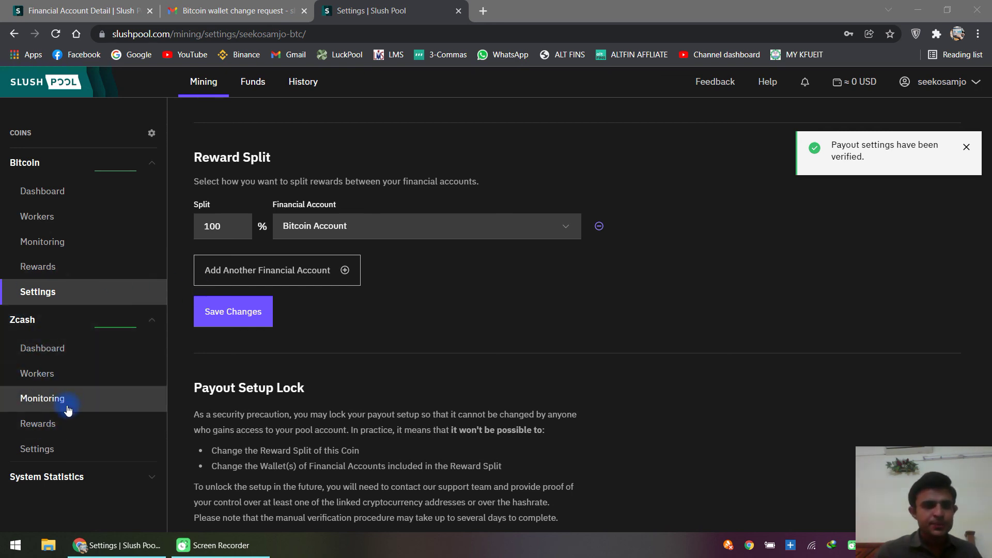
left_click(254, 84)
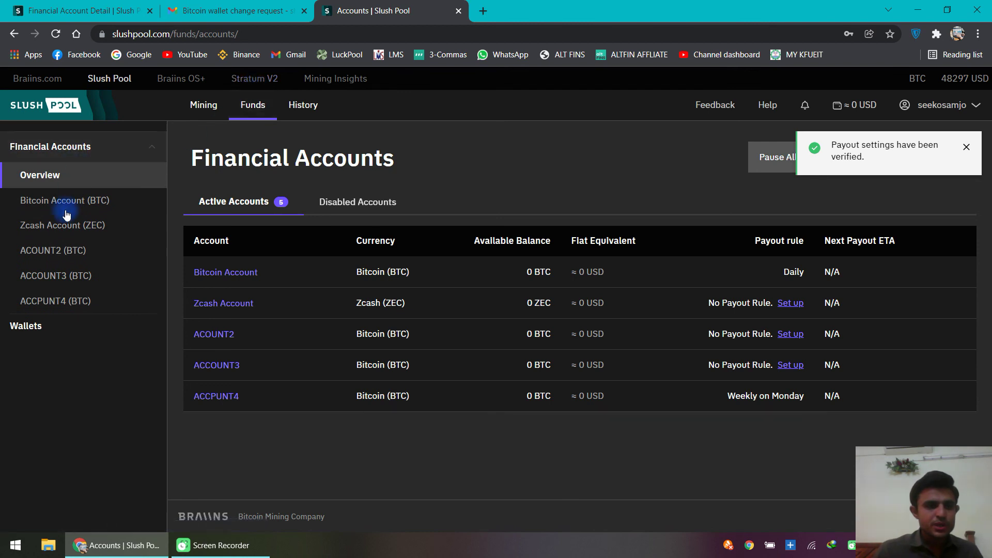
left_click(37, 326)
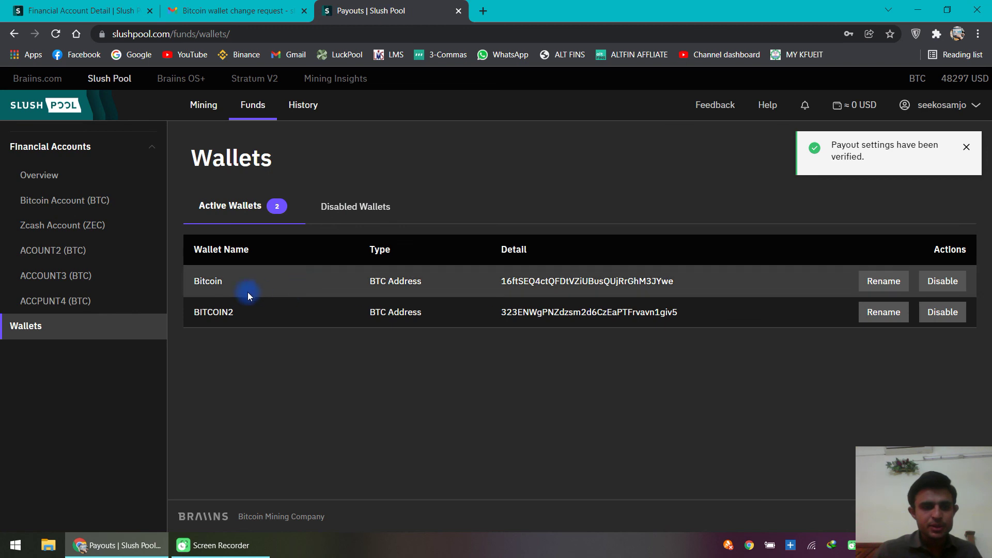